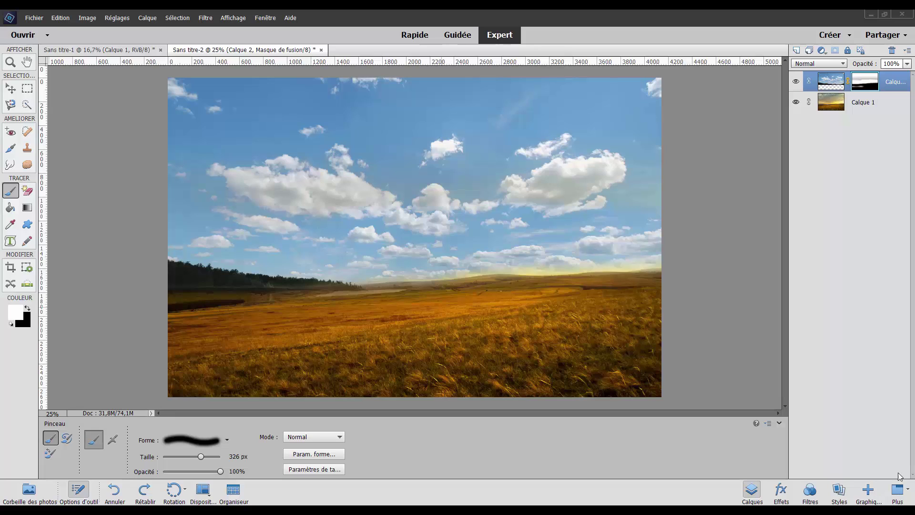
Step: Delete the masked sky layer Calque 2 from the landscape document
click(796, 82)
click(795, 83)
click(831, 81)
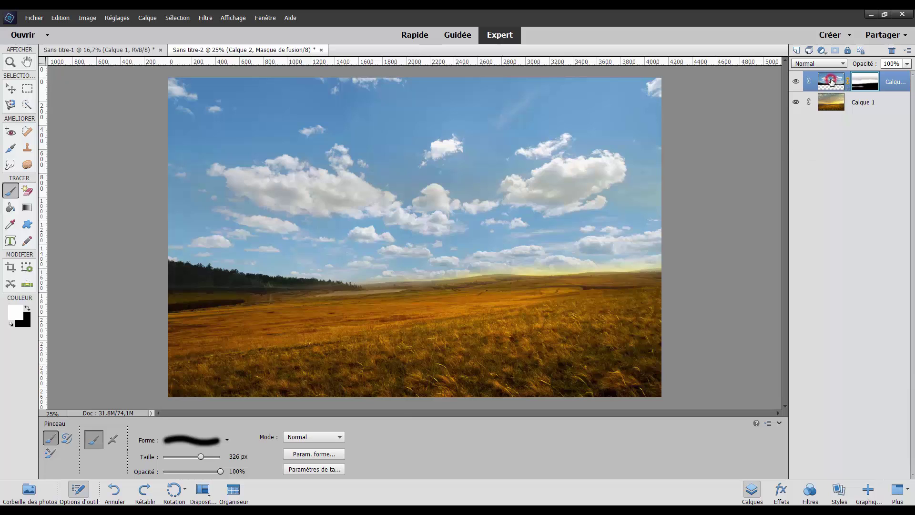
key(Delete)
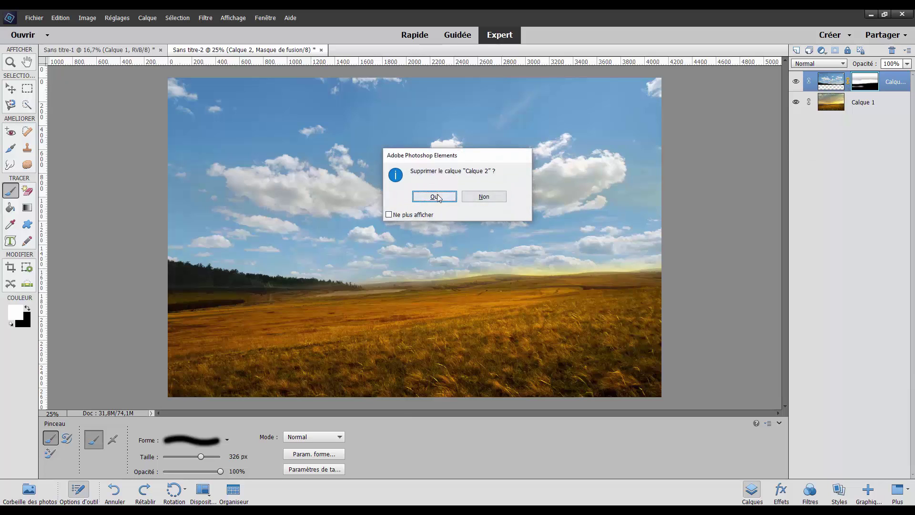
click(438, 197)
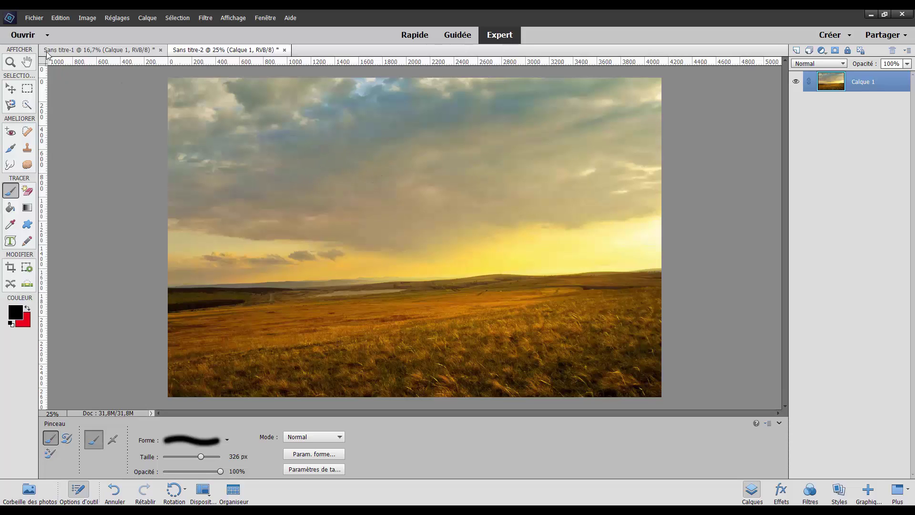
Step: Undo the last edit in the sky photo document Sans titre-1 and keep that document active
click(61, 51)
key(ctrl+z)
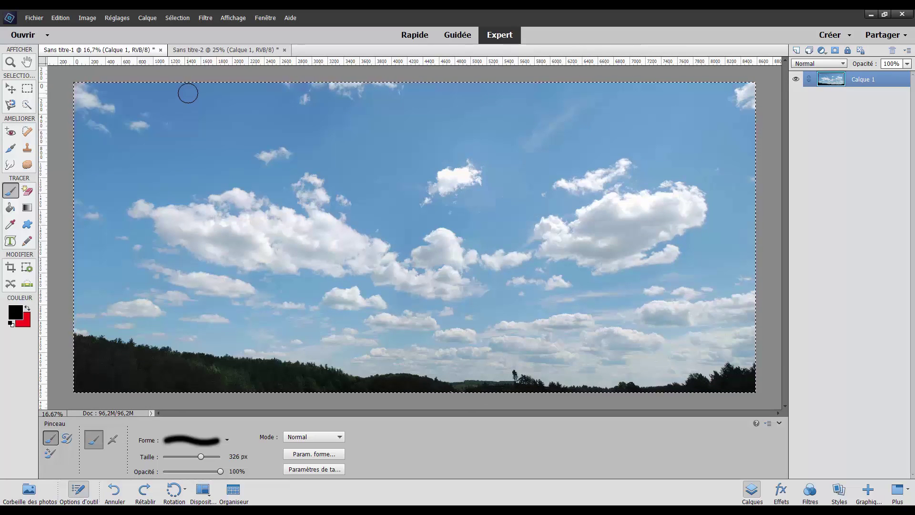
click(229, 50)
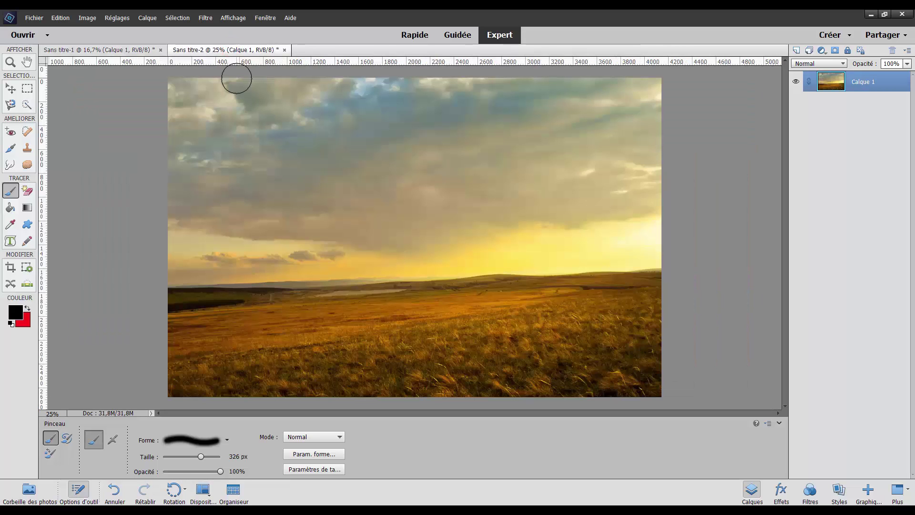
click(119, 50)
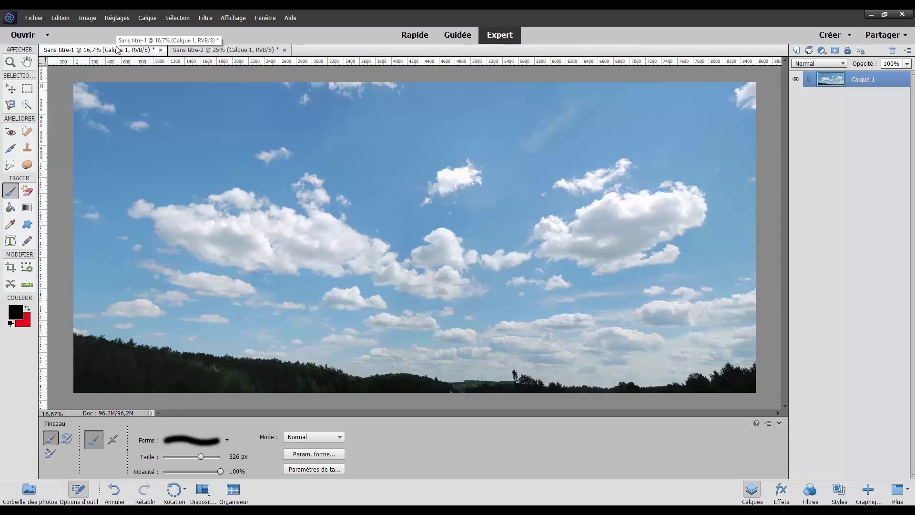
Step: Cut the entire sky photo from Sans titre-1 and paste it as a new layer into Sans titre-2
key(ctrl+a)
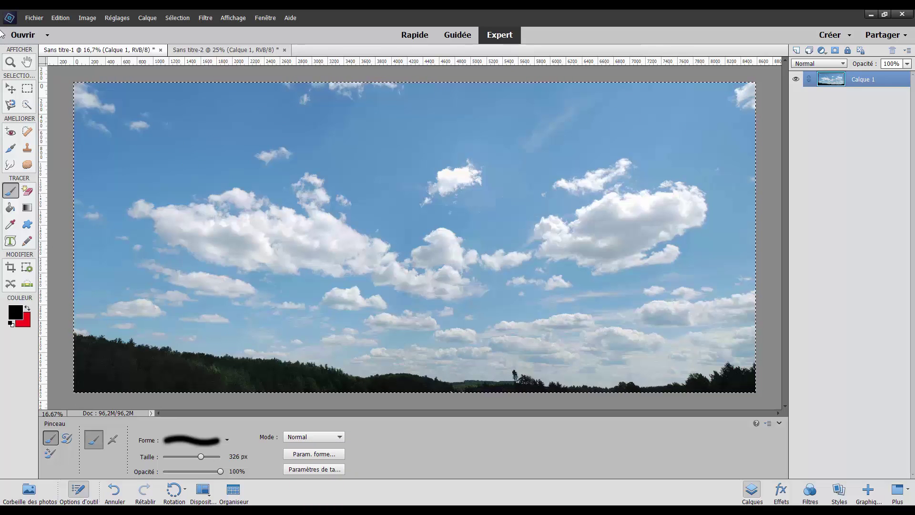
key(ctrl+x)
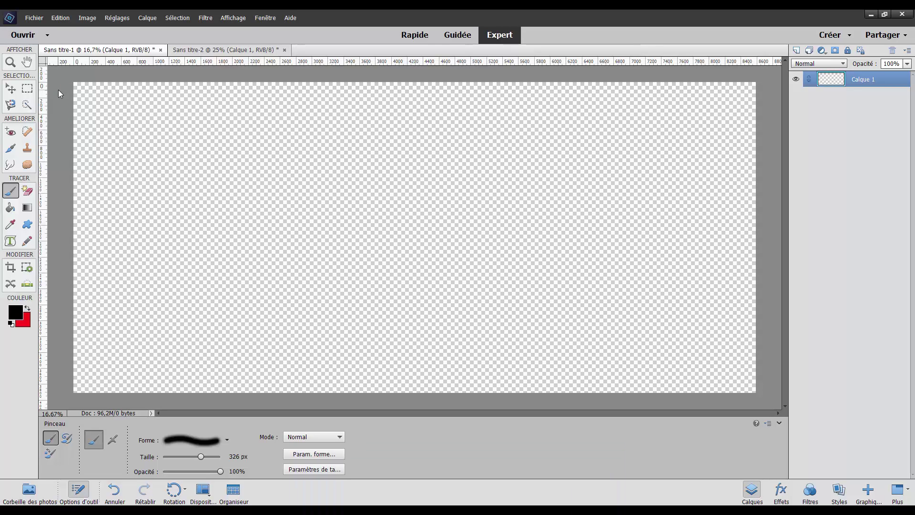
click(214, 53)
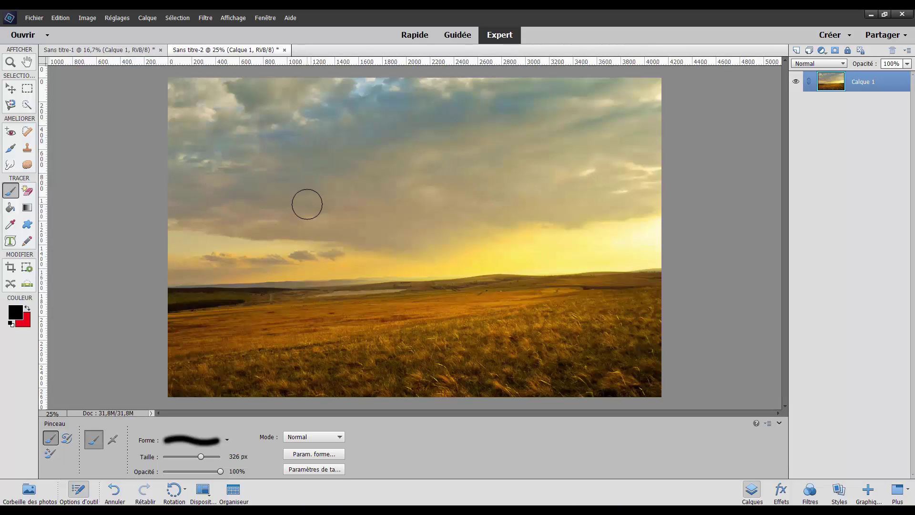
key(ctrl+v)
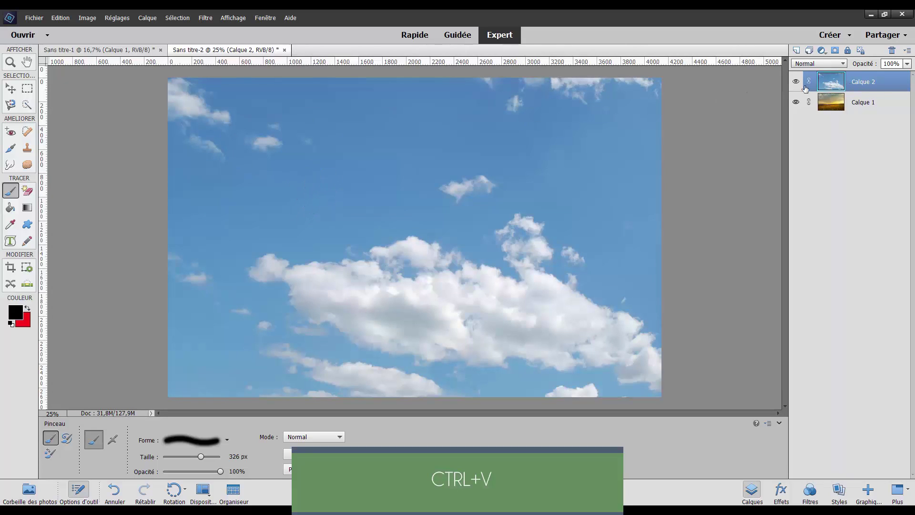
Step: Hide the pasted sky layer to view the landscape beneath it and show the sky again
click(874, 103)
click(798, 85)
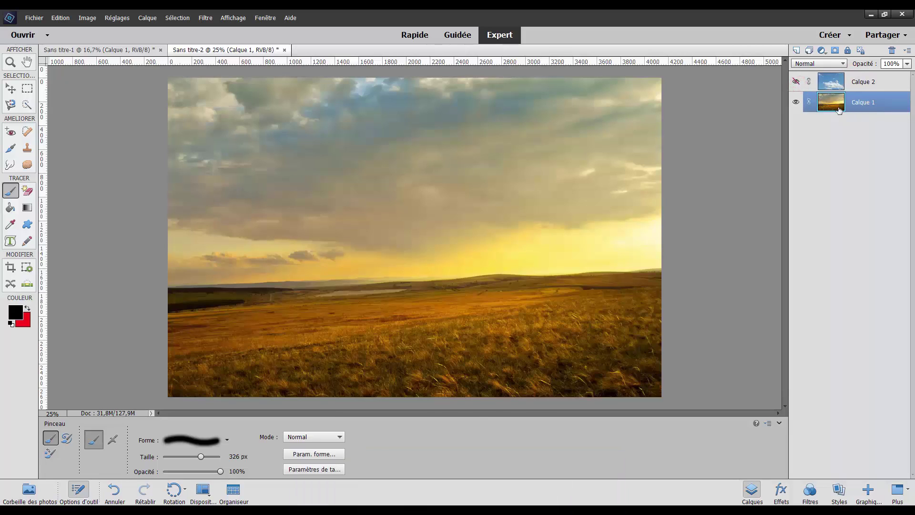
click(796, 81)
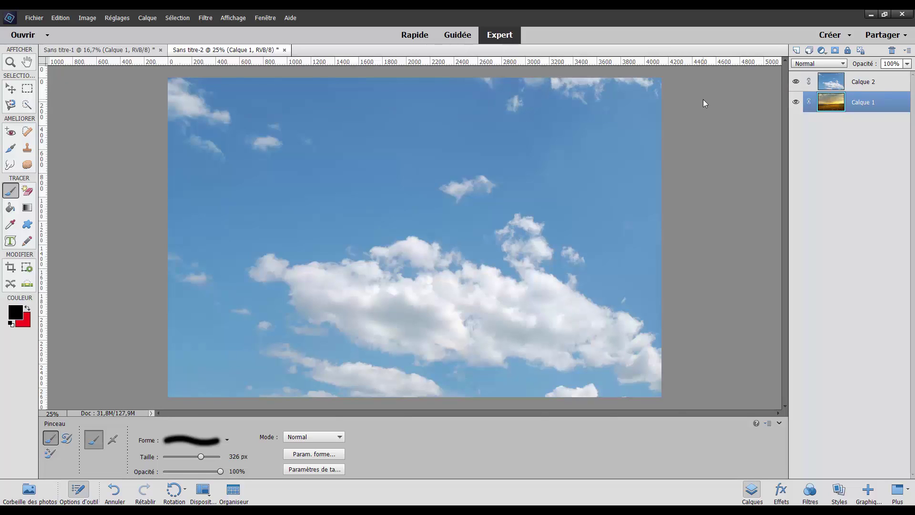
Step: Scale the Calque 2 sky proportionally to 48.32% and align it with the landscape's upper edge across its full width
click(861, 88)
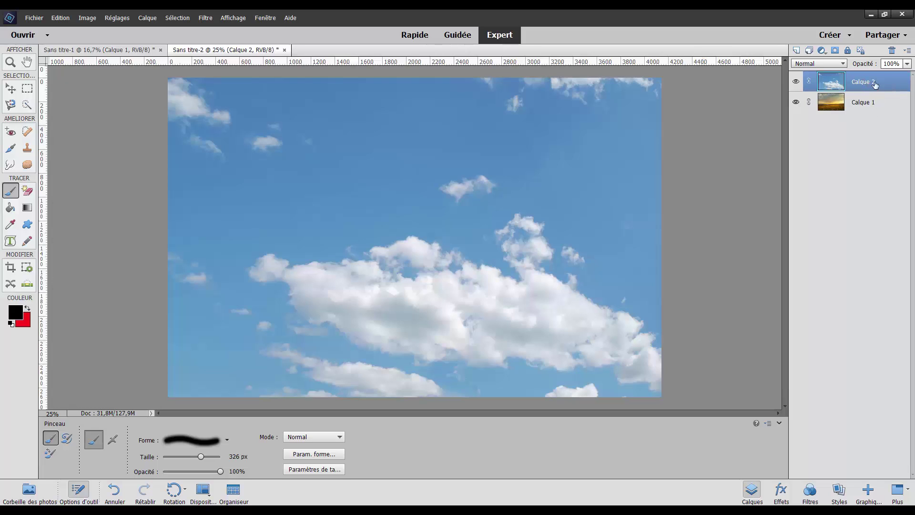
key(ctrl+t)
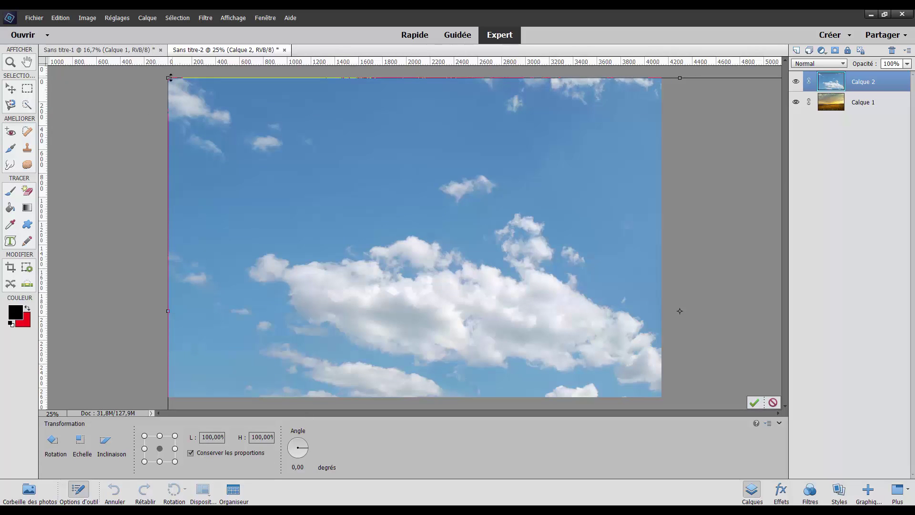
drag(168, 78, 460, 197)
key(alt)
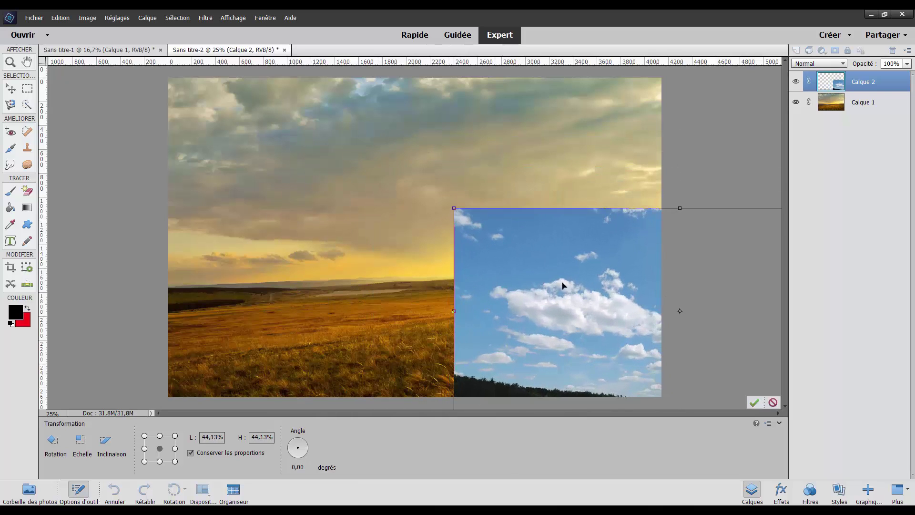
drag(555, 283, 241, 147)
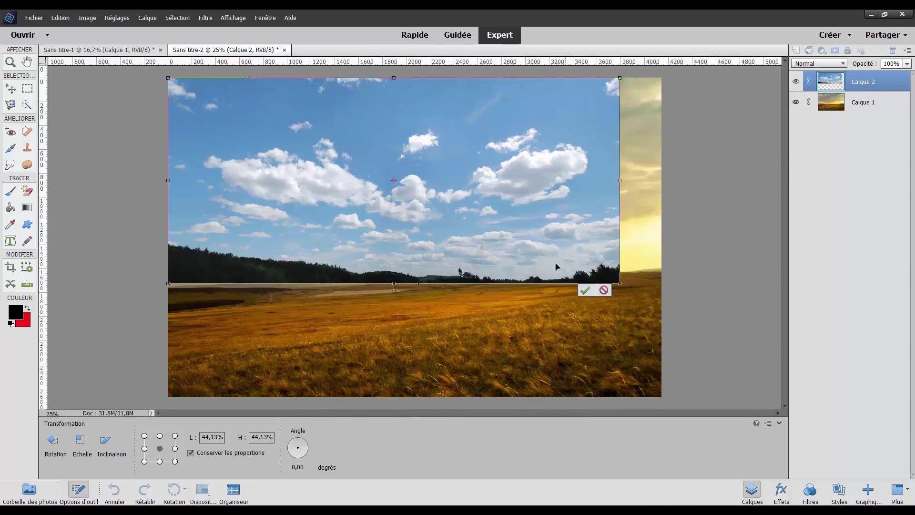
drag(619, 283, 663, 294)
key(Return)
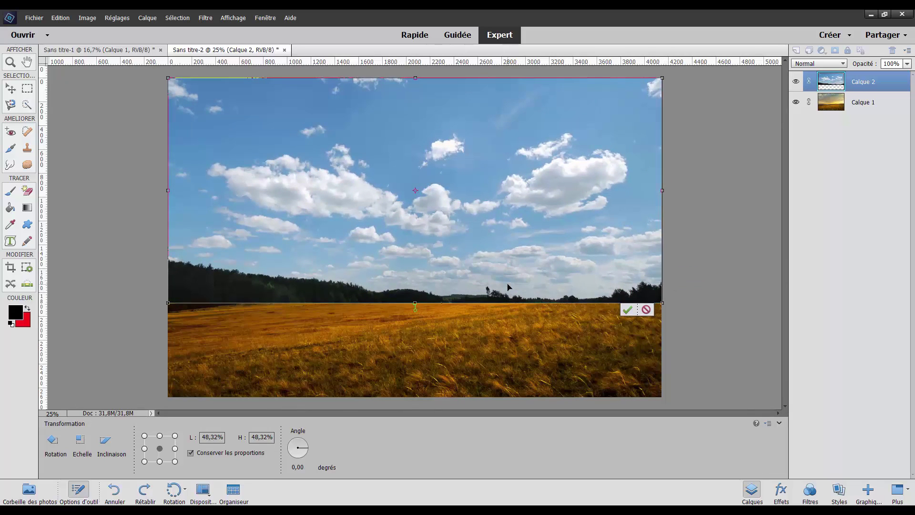
Step: Activate the Brush tool and add a layer mask to Calque 2
key(b)
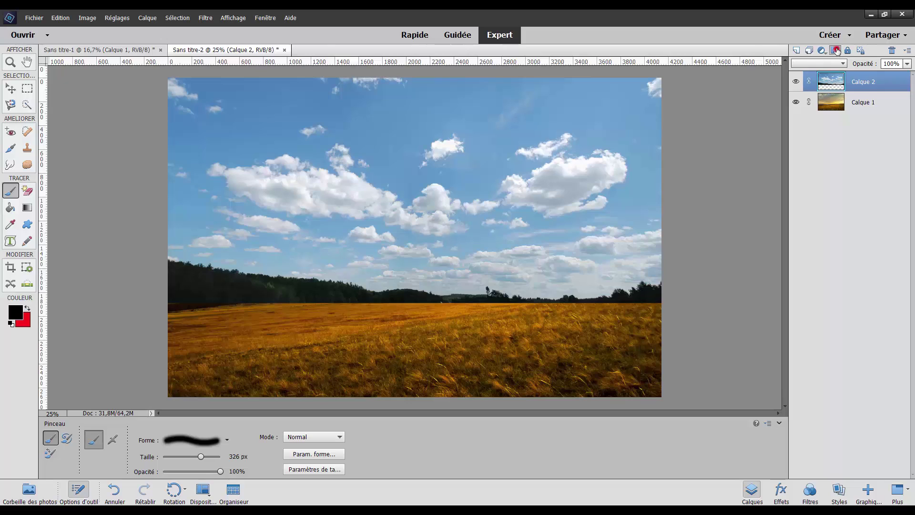
click(835, 52)
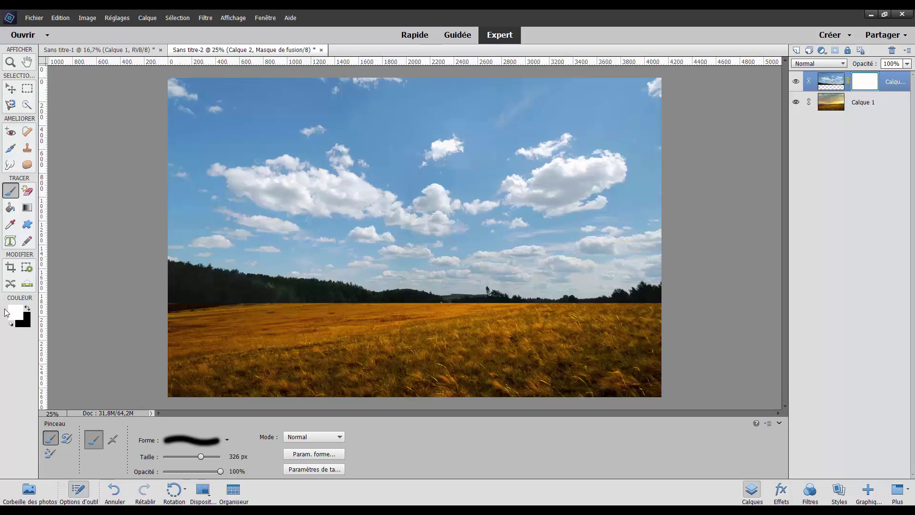
Step: Paint a horizontal black brush stroke across the upper clouds on the Calque 2 mask
click(27, 310)
mouse_move(210, 167)
mouse_down()
mouse_move(646, 170)
mouse_move(271, 144)
mouse_move(701, 155)
mouse_move(319, 155)
mouse_move(674, 153)
mouse_move(408, 133)
mouse_move(765, 157)
mouse_up()
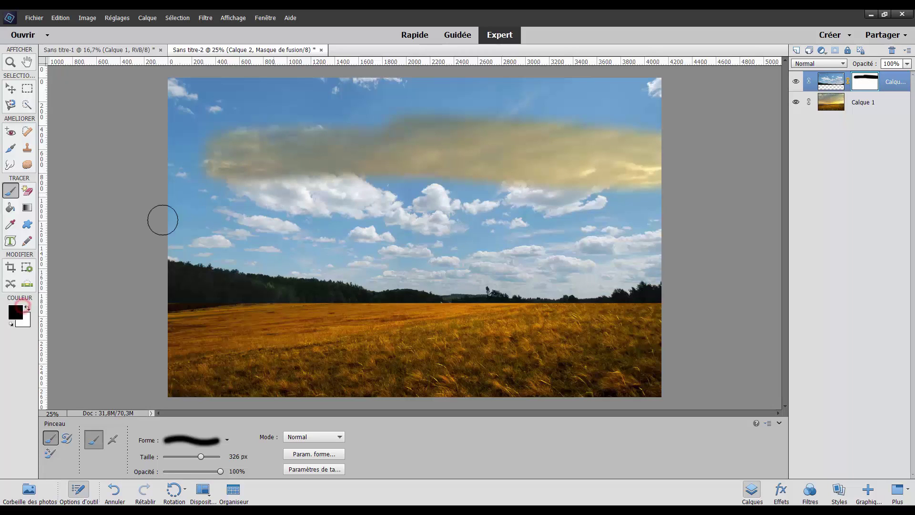
right_click(281, 203)
Step: Paint over the black mask stroke in white with the brush enlarged to 865 px
click(27, 309)
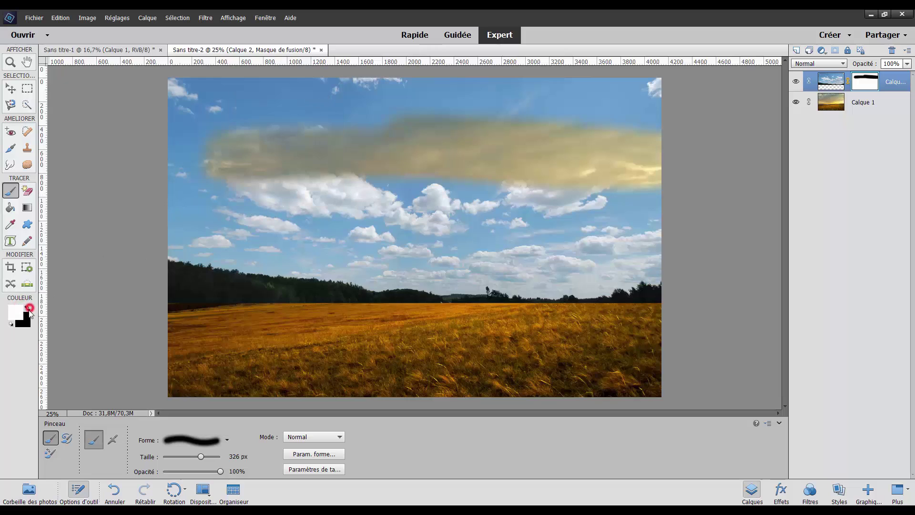
drag(201, 457, 207, 459)
mouse_move(184, 164)
mouse_down()
mouse_move(447, 165)
mouse_move(653, 143)
mouse_move(687, 150)
mouse_up()
mouse_move(247, 146)
mouse_down()
mouse_move(686, 149)
mouse_move(693, 175)
mouse_move(591, 108)
mouse_move(640, 159)
mouse_up()
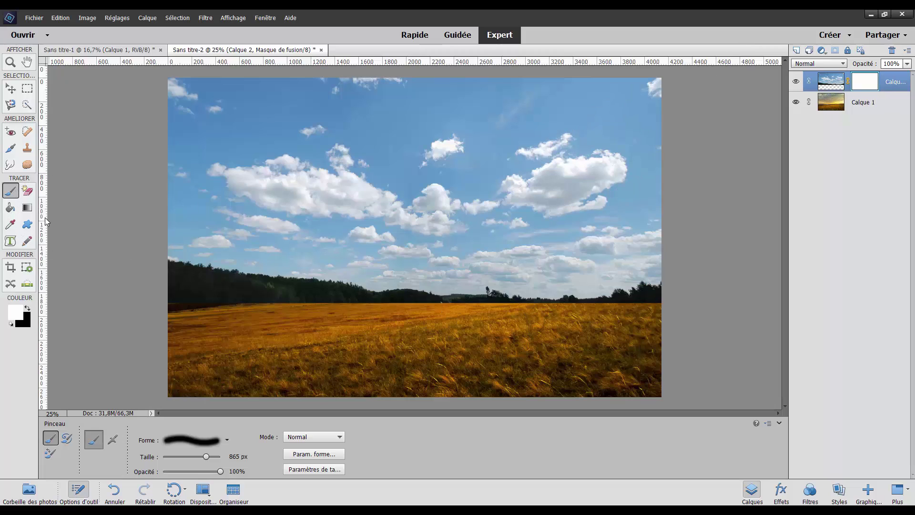
Step: Set up a linear Premier plan -> transparent gradient with black as the foreground color
click(28, 208)
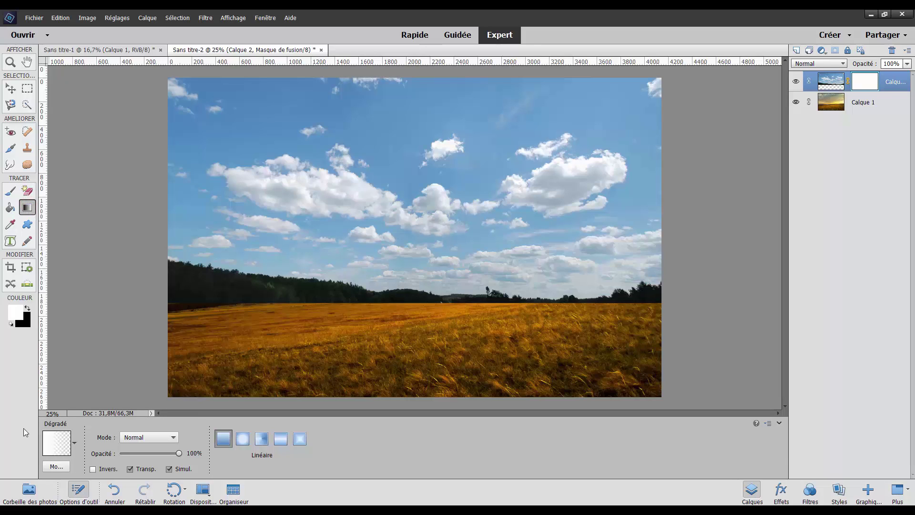
click(57, 444)
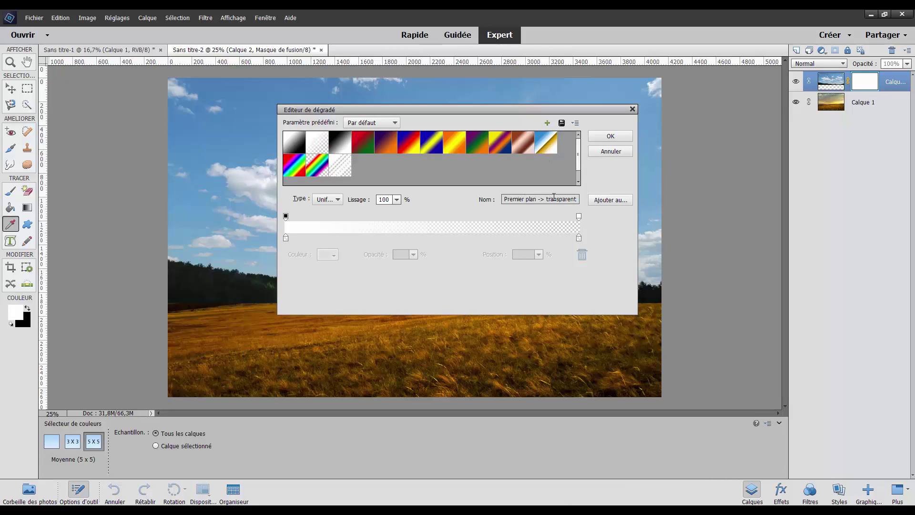
click(597, 136)
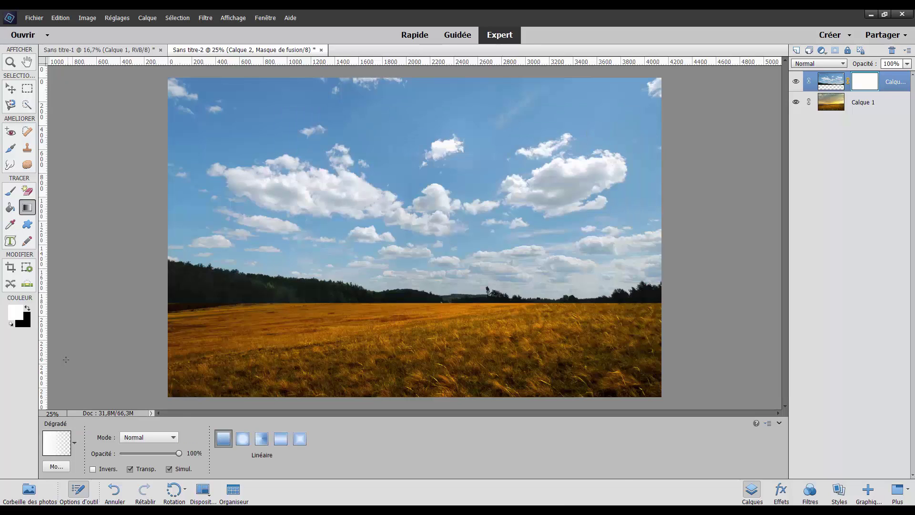
click(28, 309)
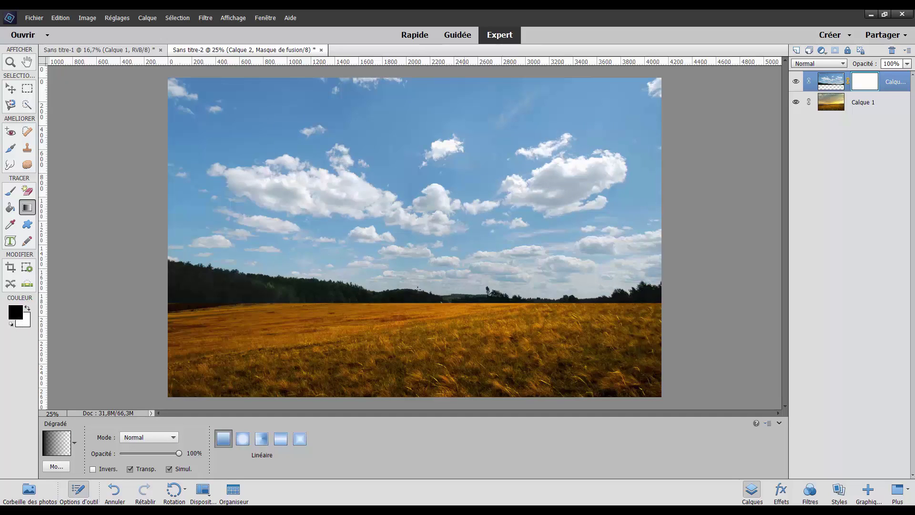
Step: Draw upward black-to-transparent gradients on the Calque 2 mask from the field and horizon to blend the sky into the landscape
click(857, 76)
drag(416, 351, 444, 159)
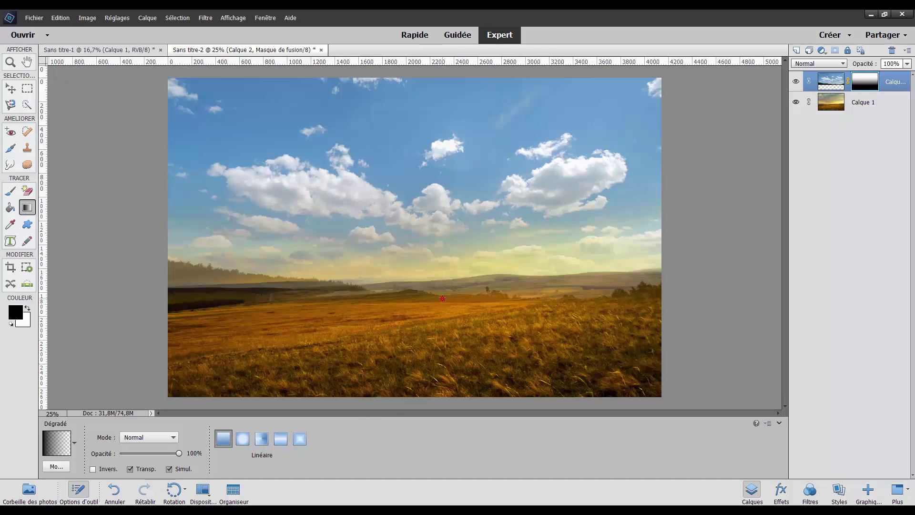
drag(442, 299, 439, 285)
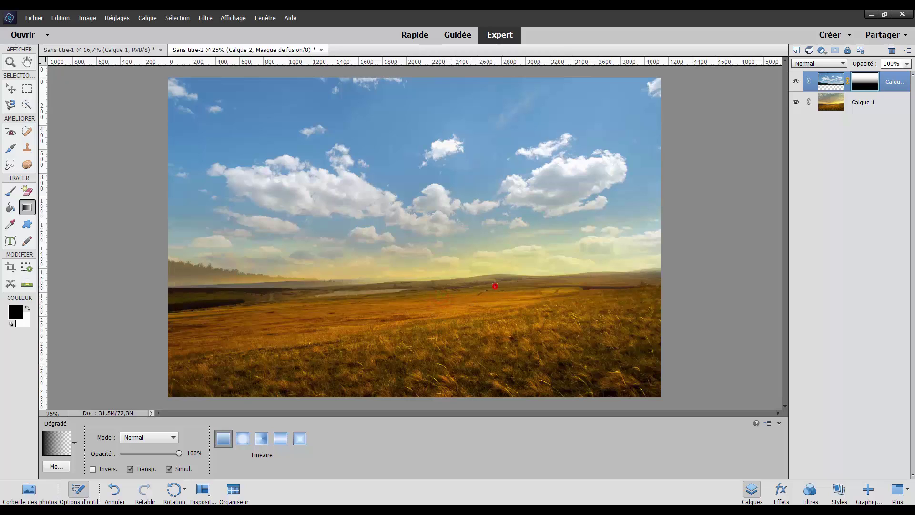
drag(495, 286, 494, 281)
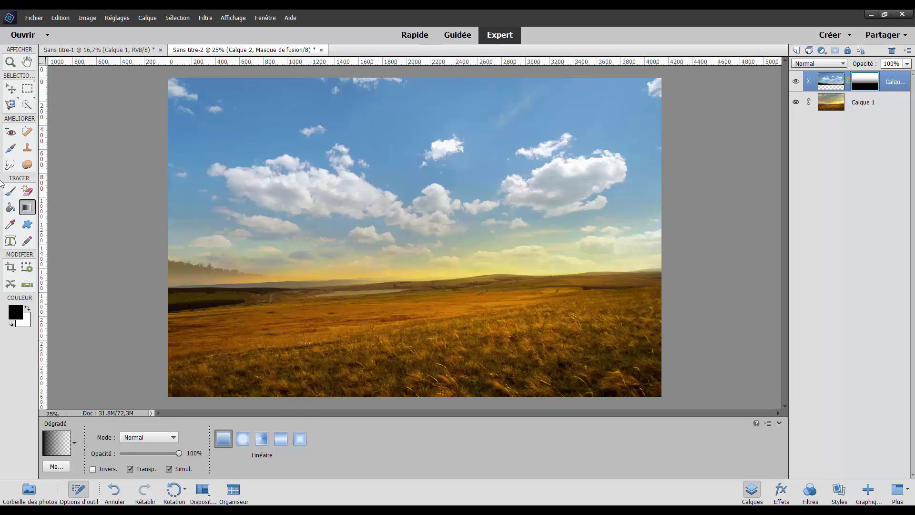
Step: Paint white on the Calque 2 mask with a 528 px brush over the tree line and the clouds above the horizon
click(9, 195)
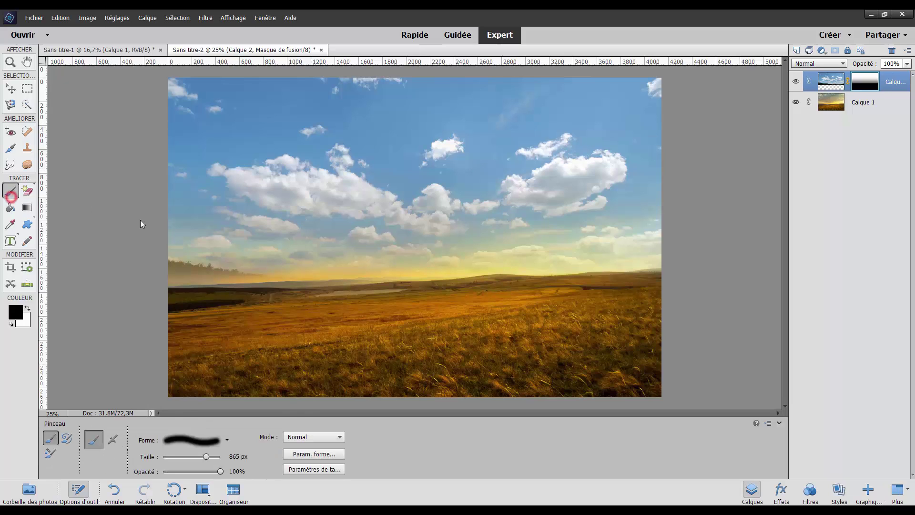
right_click(615, 214)
mouse_move(206, 456)
mouse_down()
mouse_move(188, 456)
mouse_move(205, 457)
mouse_up()
click(27, 309)
click(188, 456)
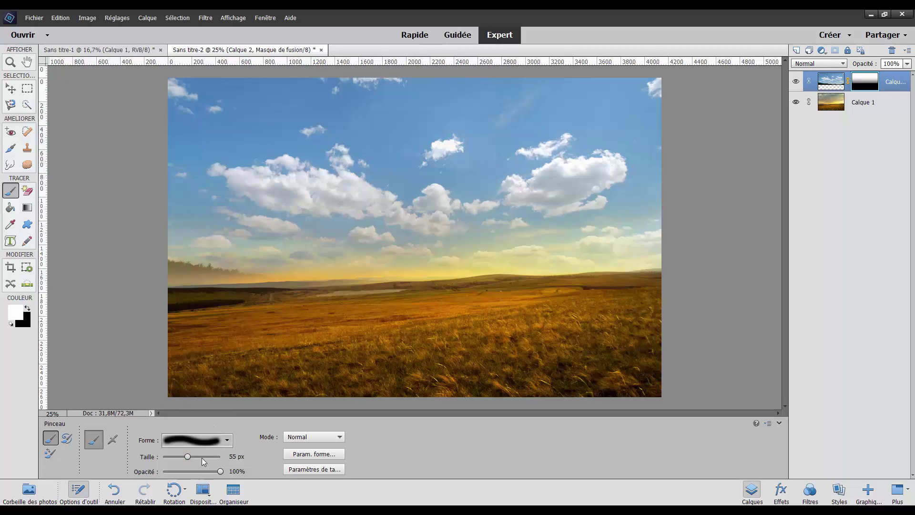
click(203, 456)
mouse_move(266, 270)
mouse_down()
mouse_move(178, 262)
mouse_move(621, 233)
mouse_move(555, 190)
mouse_up()
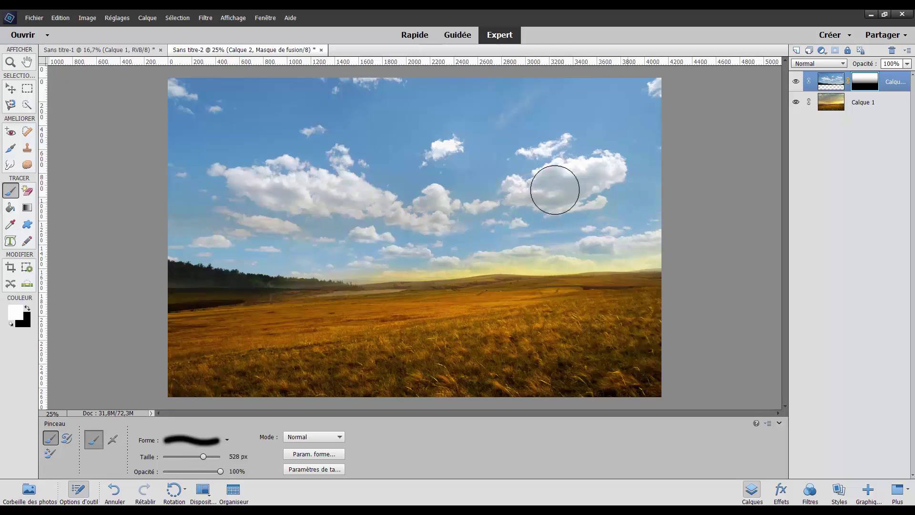
drag(658, 237, 609, 235)
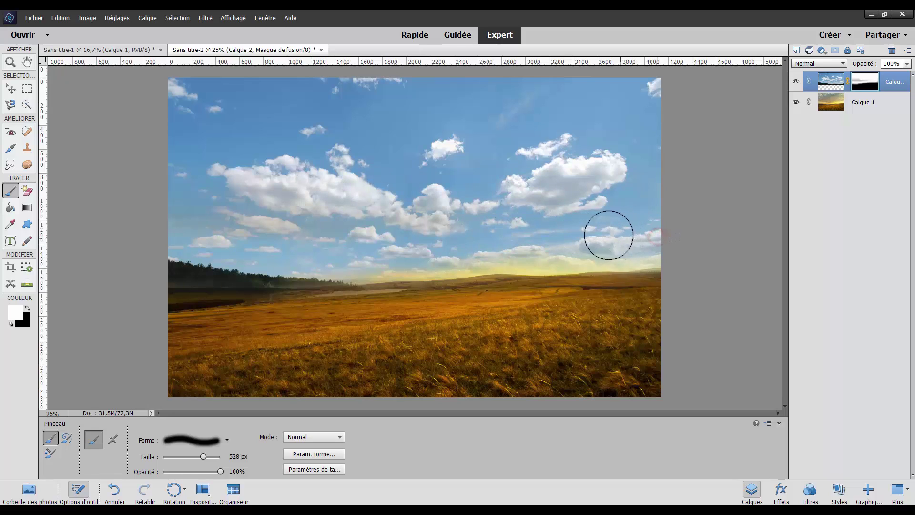
Step: Paint white on the Calque 2 mask along the lower end of the tree line with the brush reduced to 326 px
right_click(615, 226)
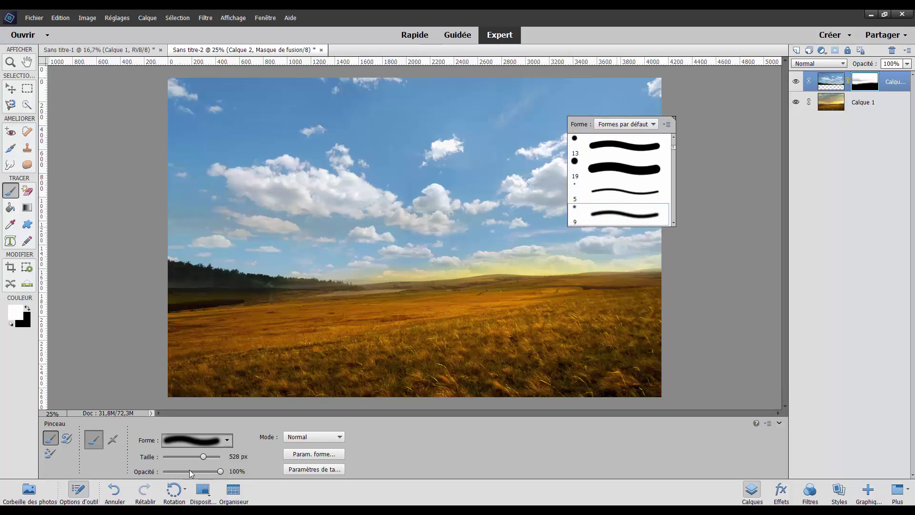
click(228, 436)
click(190, 456)
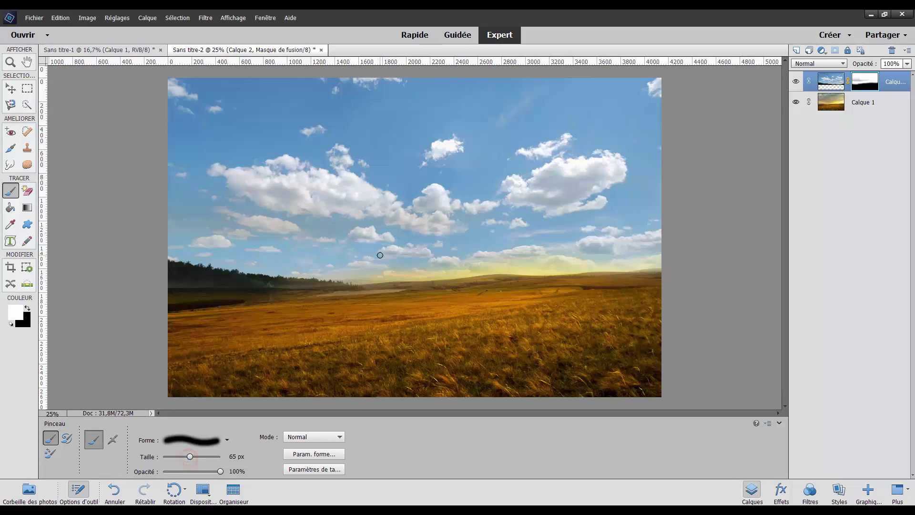
click(201, 457)
mouse_move(333, 276)
mouse_down()
mouse_move(356, 273)
mouse_move(274, 279)
mouse_up()
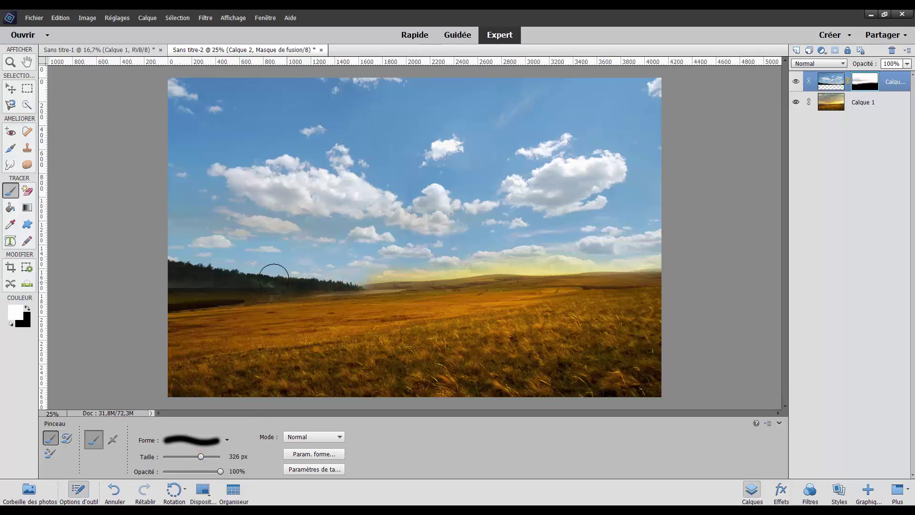
click(348, 268)
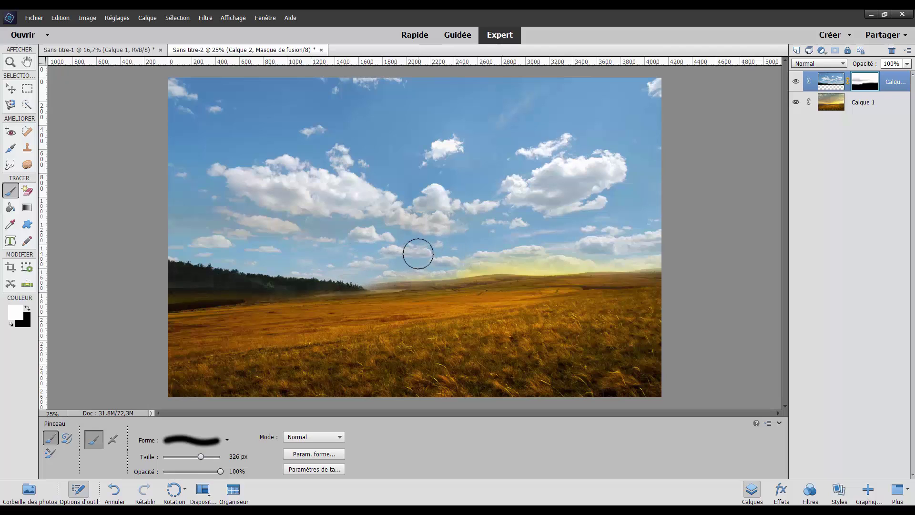
Step: Dab black on the mask where the tree line meets the horizon, with the brush opacity lowered to 51%
key(x)
click(365, 272)
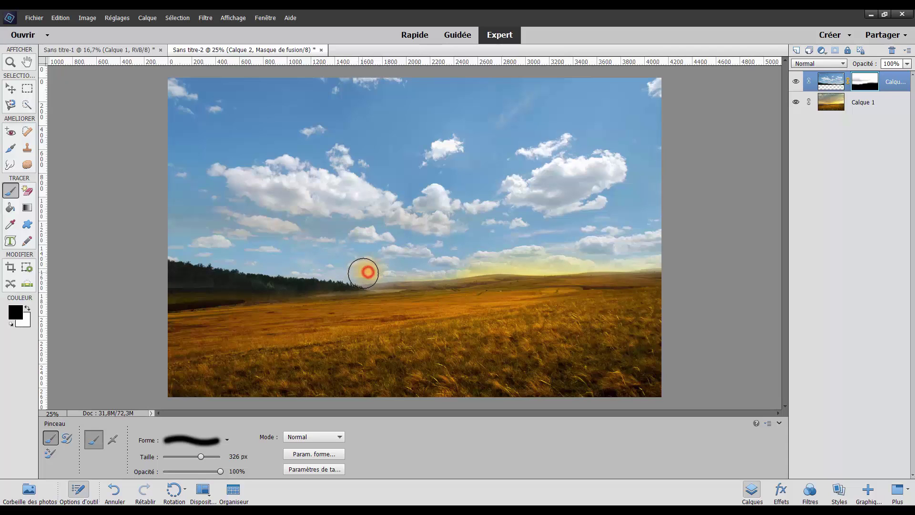
key(ctrl+z)
drag(220, 472, 192, 471)
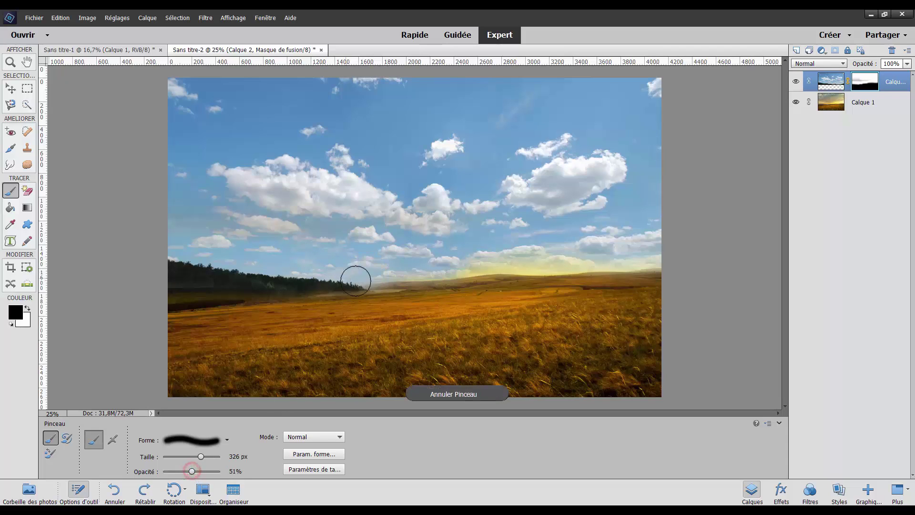
click(358, 280)
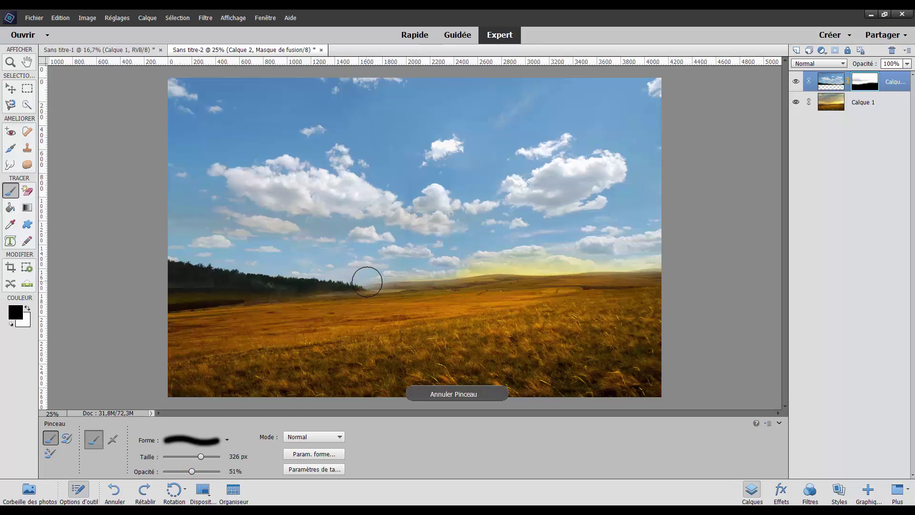
click(370, 280)
Step: Paint white at 51% opacity over the end of the tree line and the haze beside it
key(x)
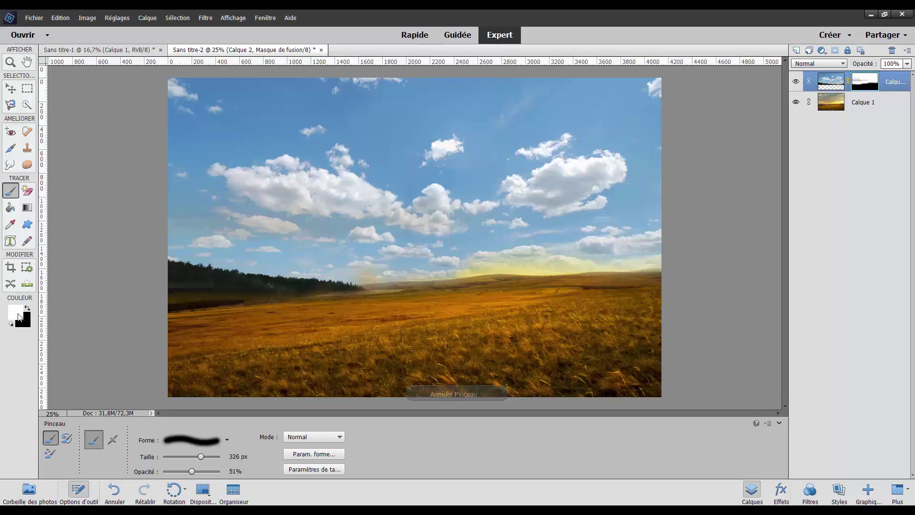
key(x)
key(x)
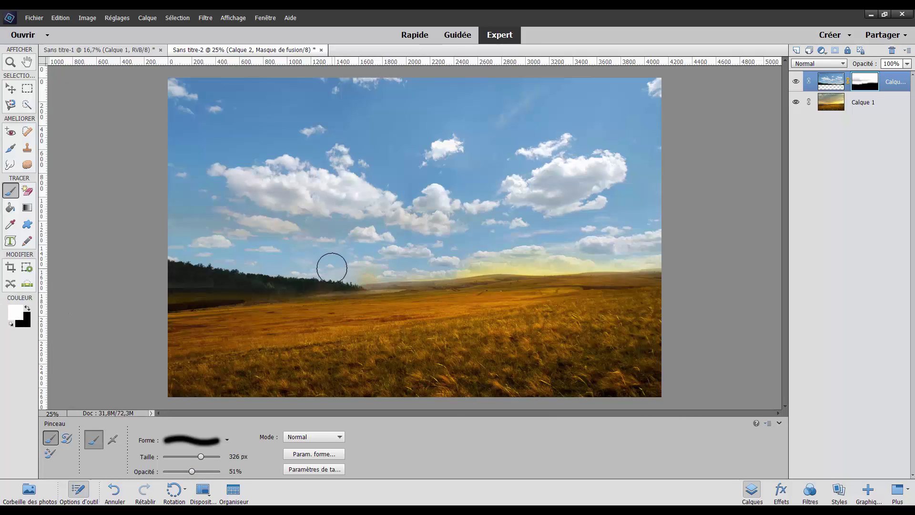
drag(346, 285, 419, 268)
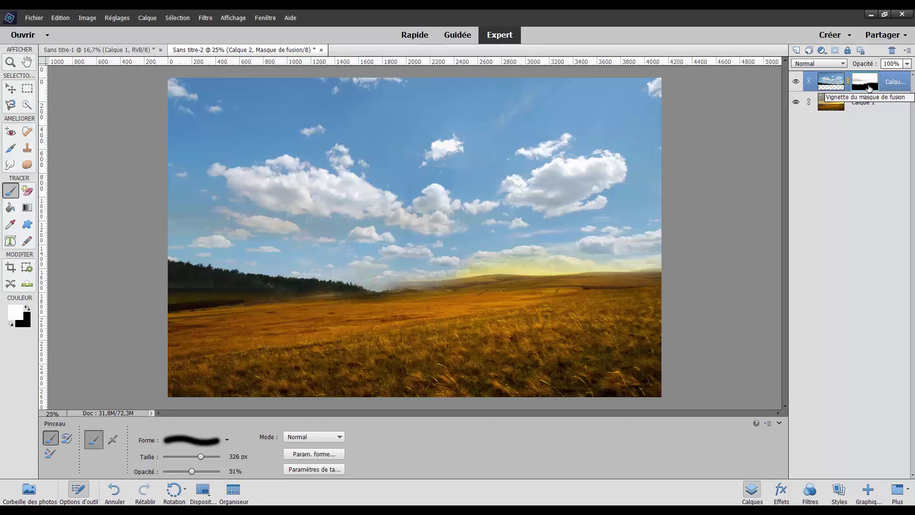
Step: Alternate black mask strokes over the field below the tree line with a white stroke over the yellow glow above the central hills
key(x)
mouse_move(397, 307)
mouse_down()
mouse_move(320, 305)
mouse_move(333, 320)
mouse_move(296, 325)
mouse_up()
key(x)
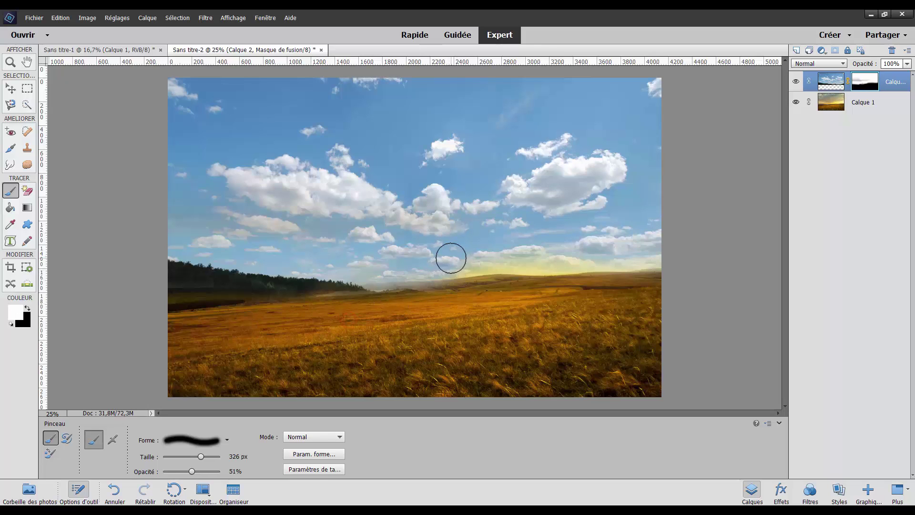
drag(450, 267, 533, 266)
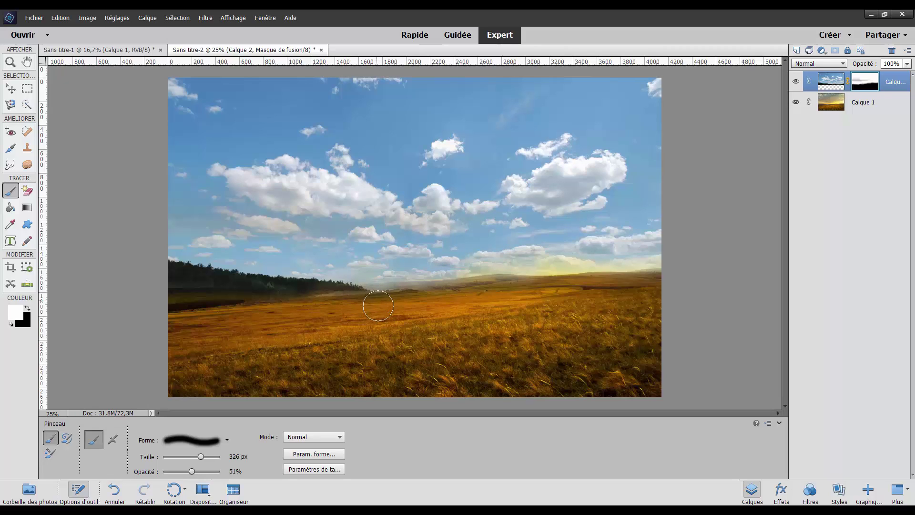
click(374, 306)
key(x)
mouse_move(300, 311)
mouse_down()
mouse_move(365, 311)
mouse_move(352, 308)
mouse_move(315, 307)
mouse_move(378, 318)
mouse_move(358, 308)
mouse_move(429, 322)
mouse_up()
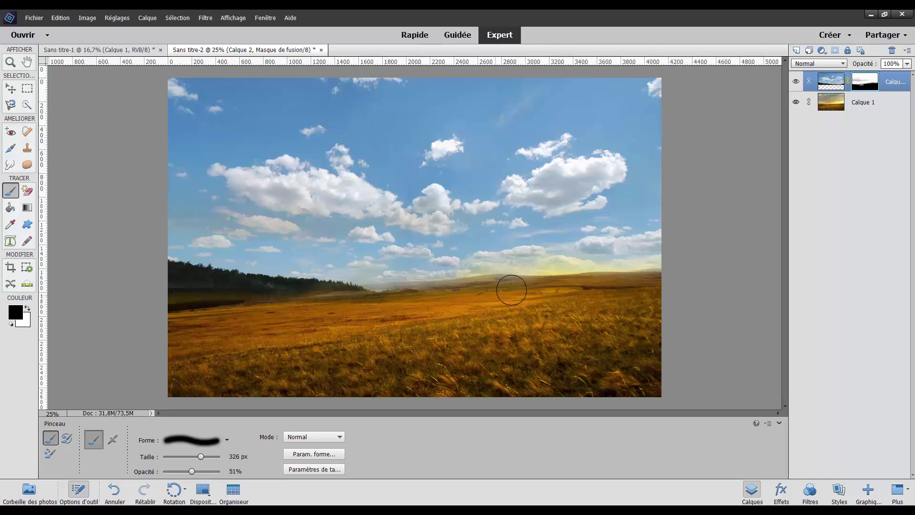
Step: Paint white over the remaining yellow glow above the far hills and black over the field just below the horizon
key(x)
mouse_move(540, 259)
mouse_down()
mouse_move(584, 252)
mouse_move(556, 252)
mouse_up()
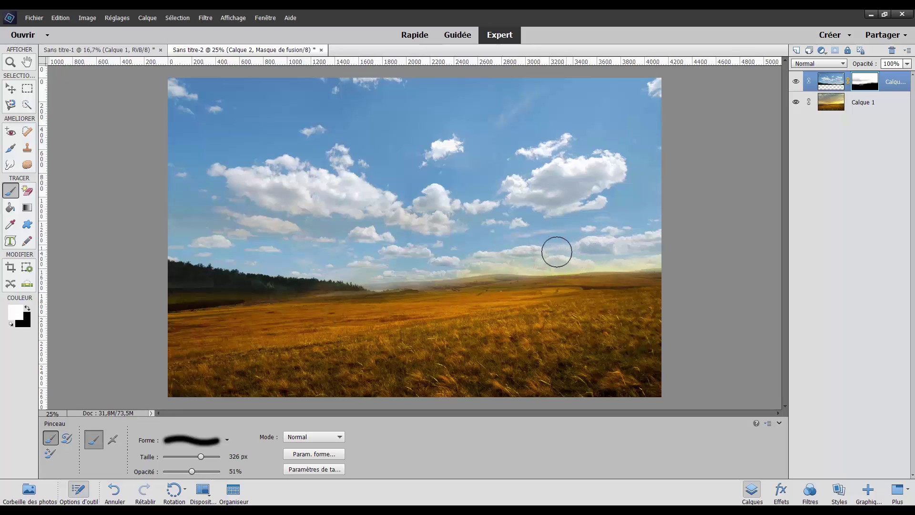
key(x)
mouse_move(432, 293)
mouse_down()
mouse_move(384, 294)
mouse_move(414, 298)
mouse_up()
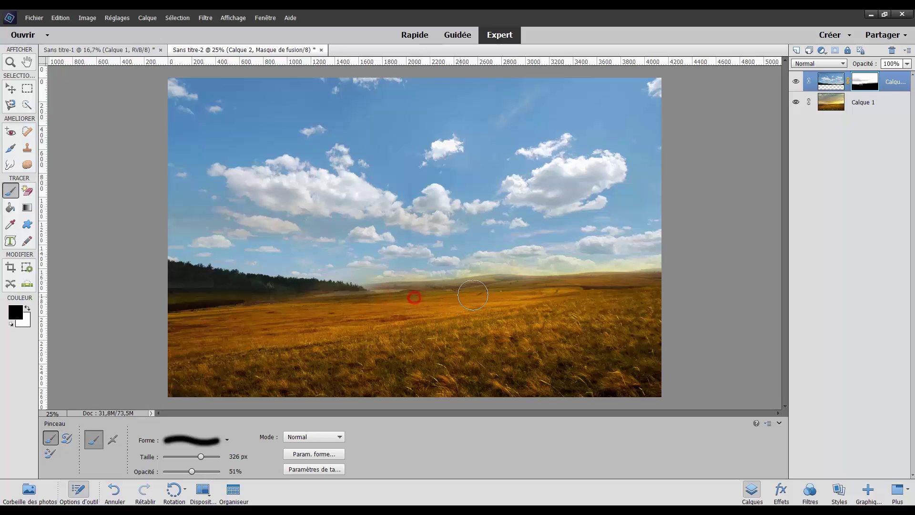
Step: Touch up the mask in white along the horizon with a 101 px brush at 69% opacity
key(x)
right_click(473, 257)
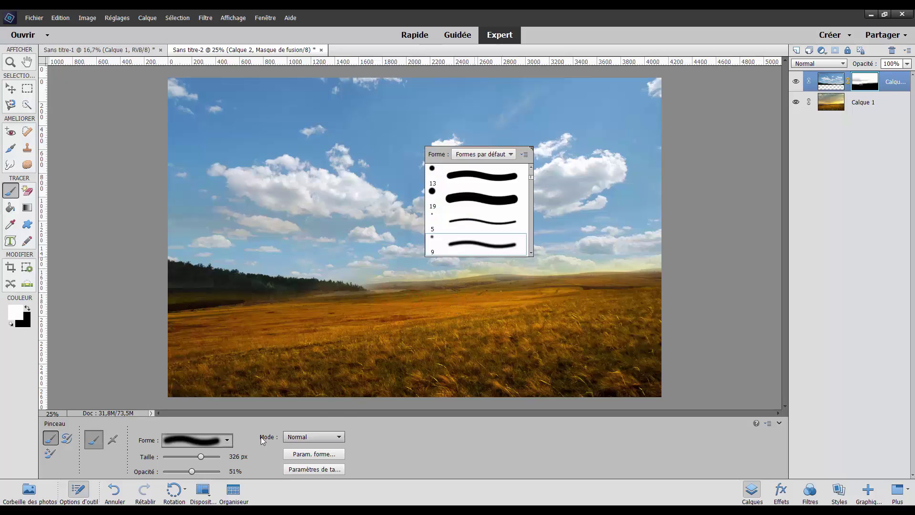
drag(200, 457, 193, 457)
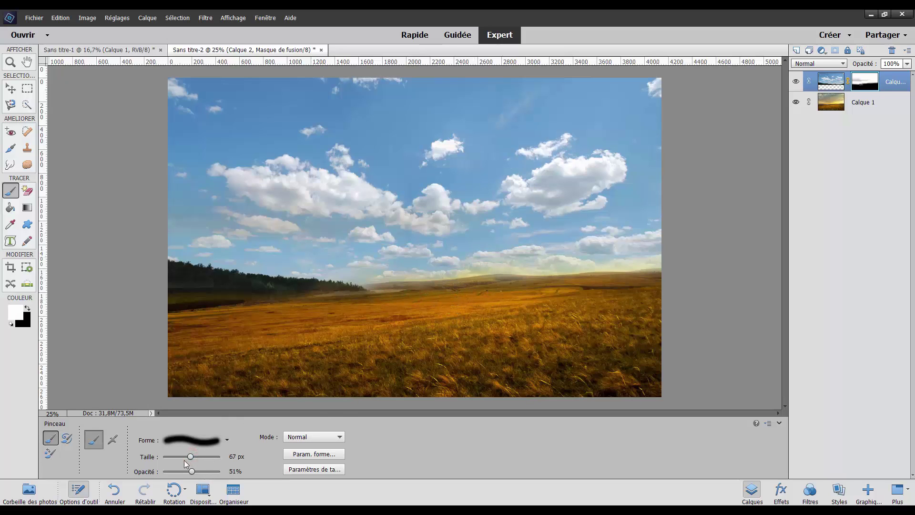
click(362, 280)
key(ctrl+z)
click(400, 272)
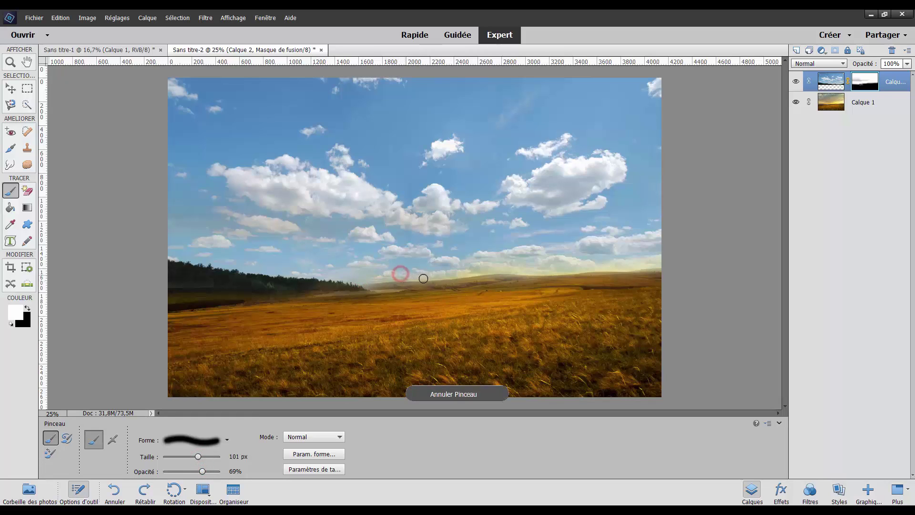
click(484, 266)
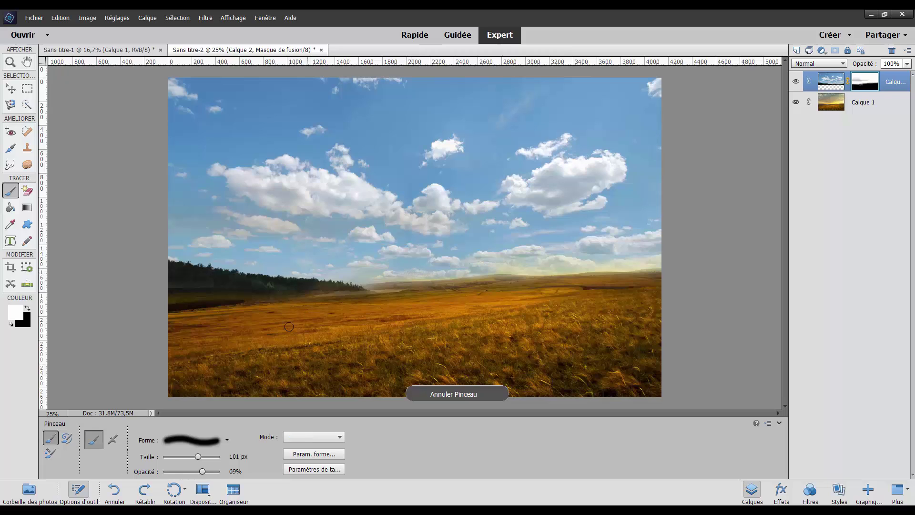
Step: Set the brush to 528 px and 100% opacity, dabbing white at the tree line's end and black over the field
drag(198, 456, 220, 471)
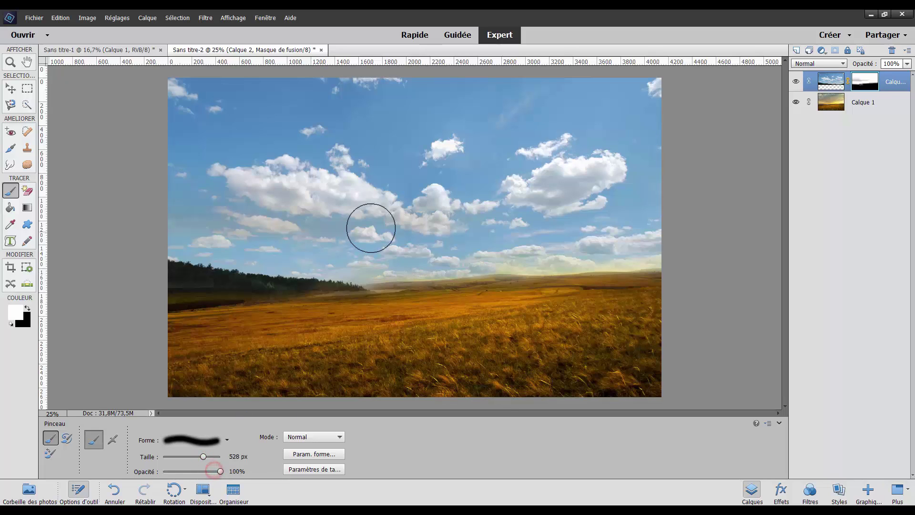
click(365, 272)
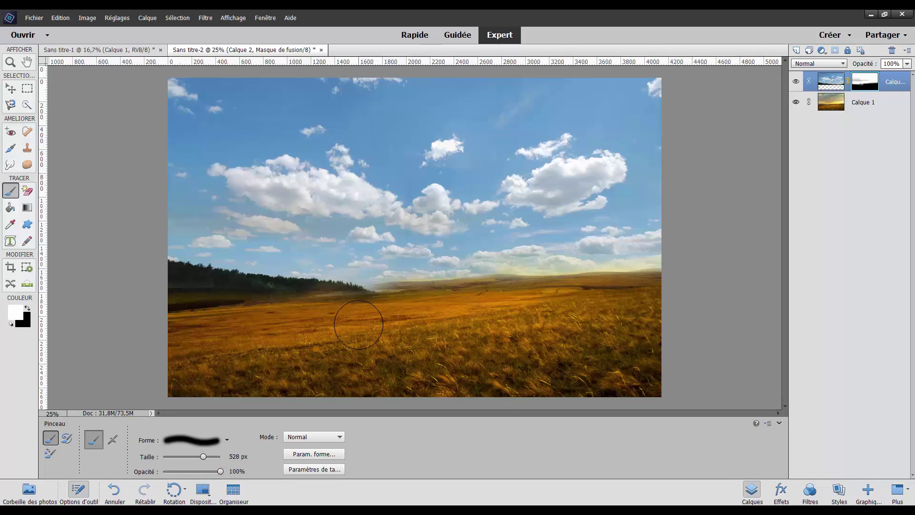
key(x)
click(333, 320)
click(369, 324)
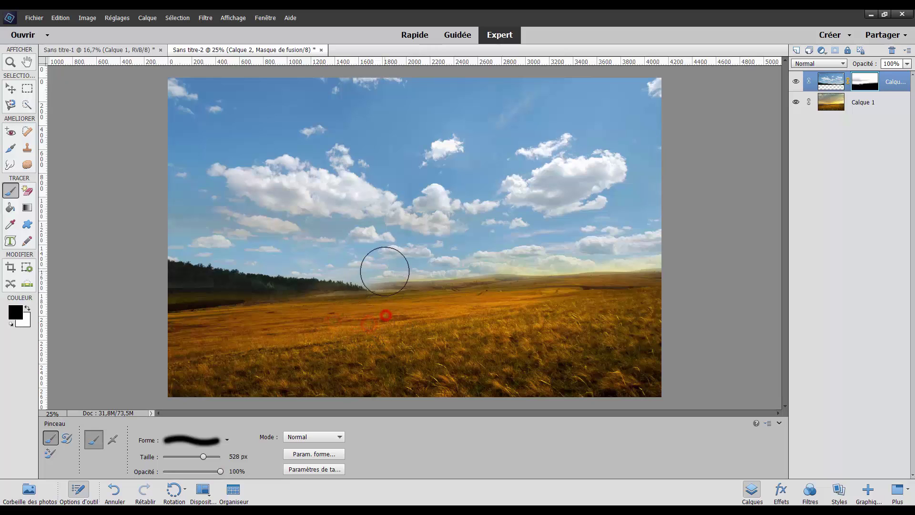
Step: Dab black on the horizon at the tree line's end and paint back over that spot in white
click(381, 288)
click(357, 294)
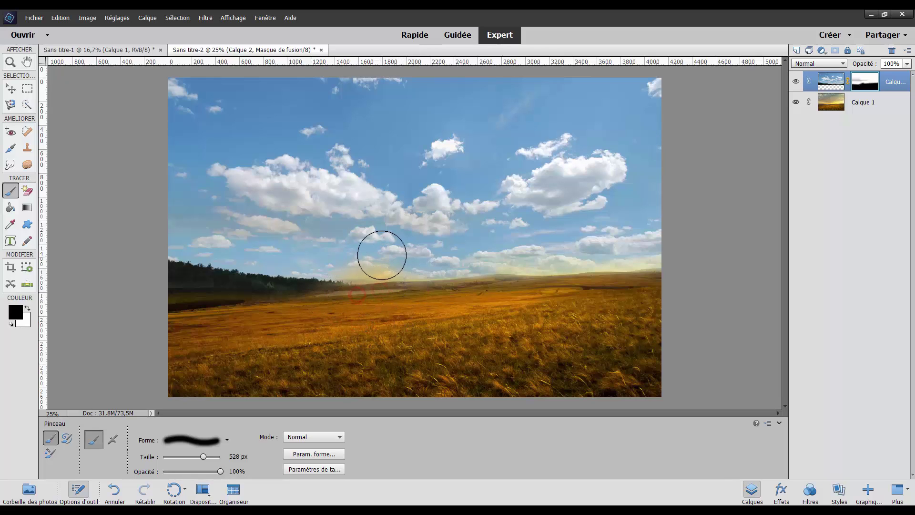
key(x)
click(371, 258)
click(354, 258)
Step: Paint a black mask stroke along the whole tree line out to the image's edge, undoing the extra dab
key(x)
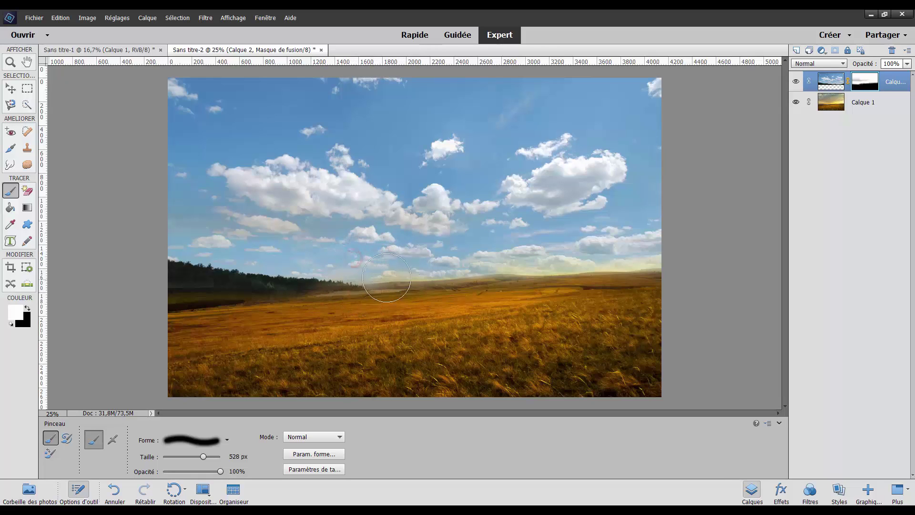
drag(387, 274, 112, 302)
click(128, 296)
key(ctrl+z)
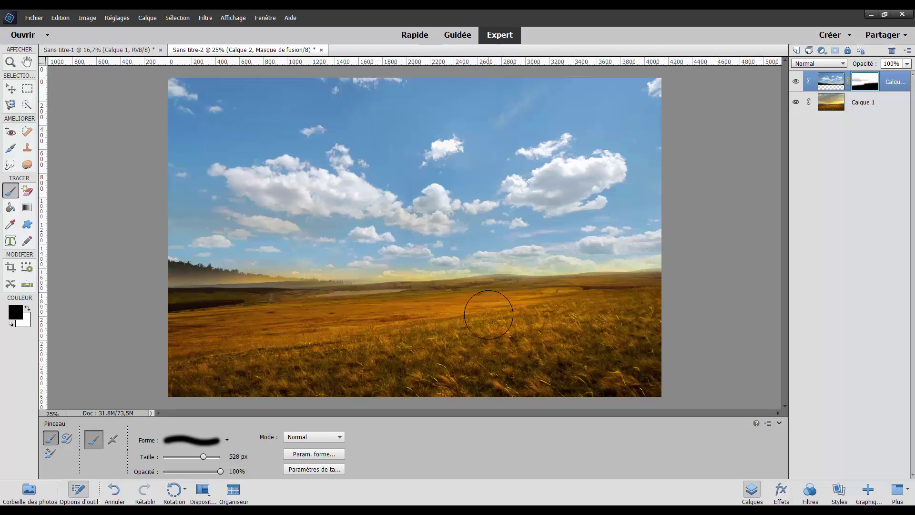
Step: Try painting white along the treetops with the brush reduced to 91 px
key(x)
right_click(273, 260)
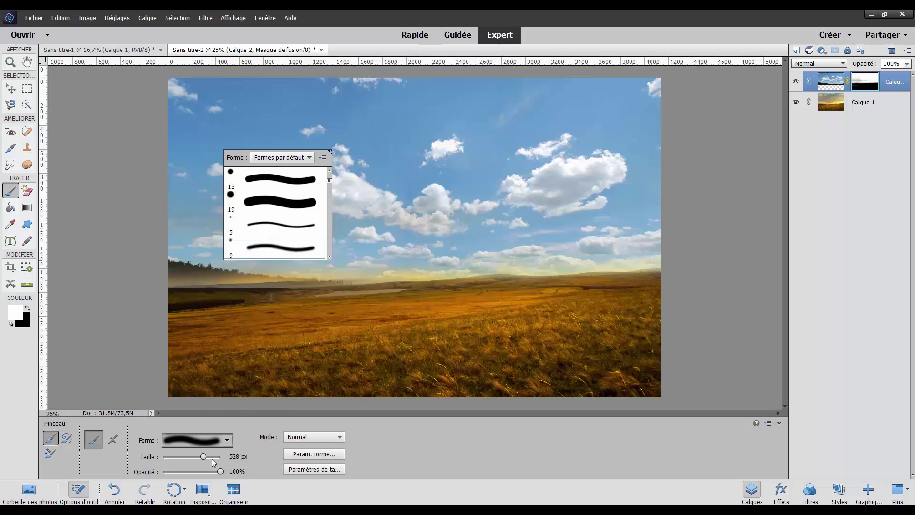
drag(203, 457, 199, 458)
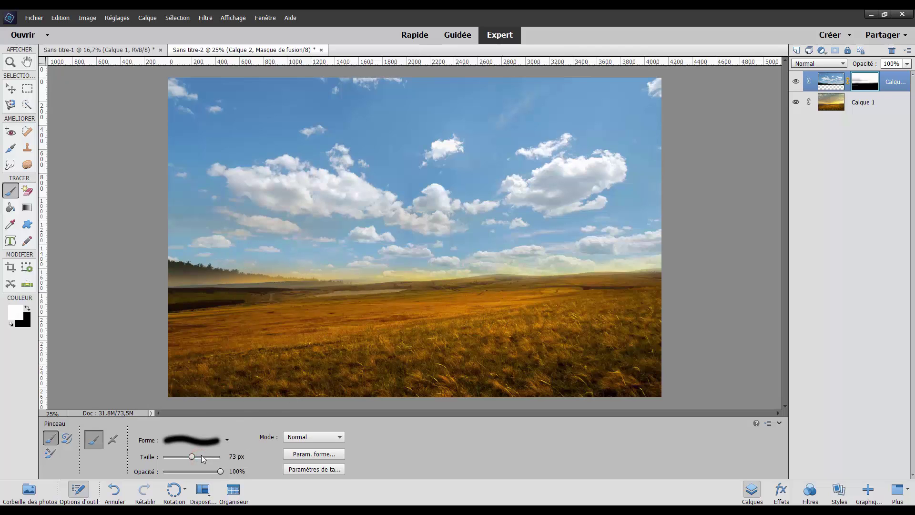
drag(193, 457, 196, 456)
drag(305, 277, 106, 275)
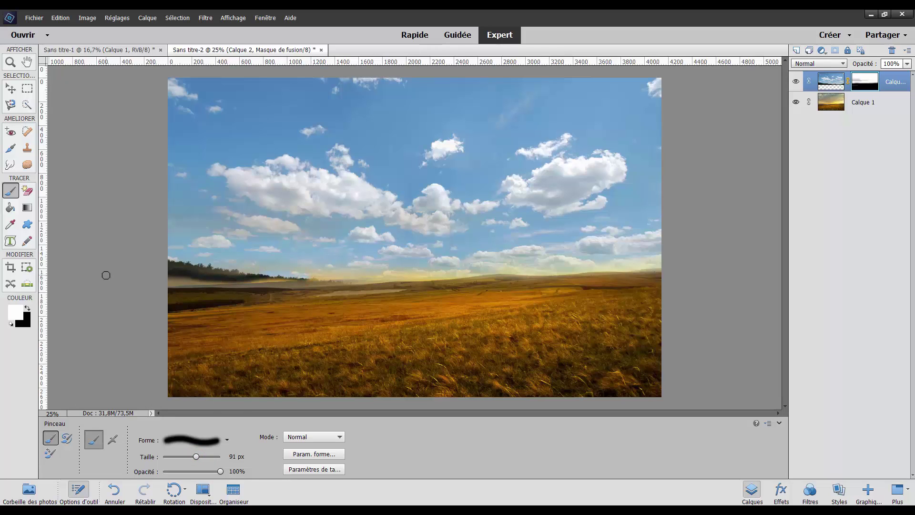
key(ctrl+z)
Step: Draw a freehand Lasso selection around the trees and the haze above the dark field edge
key(ctrl+plus)
key(ctrl+plus)
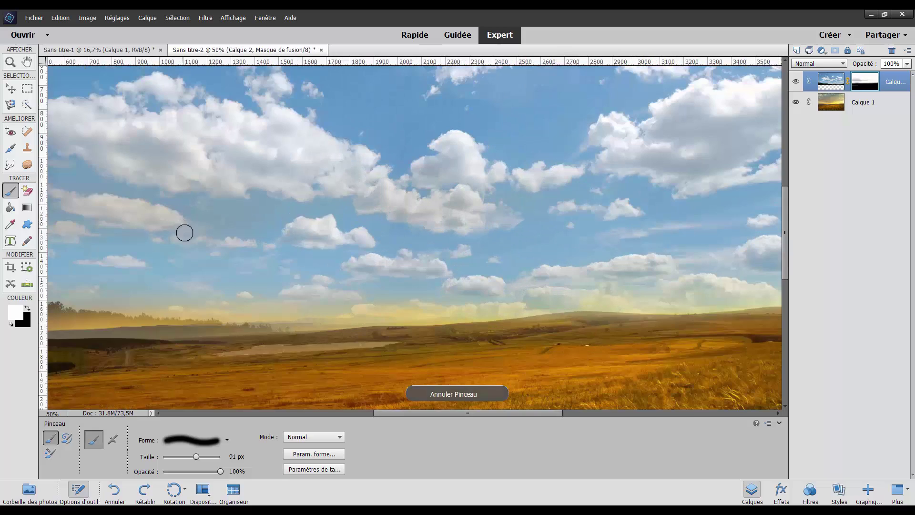
drag(214, 245, 371, 215)
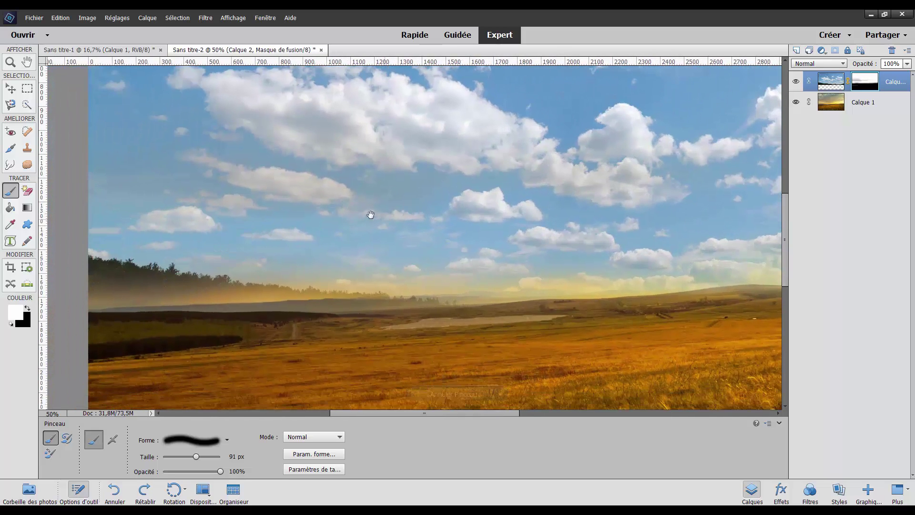
click(12, 106)
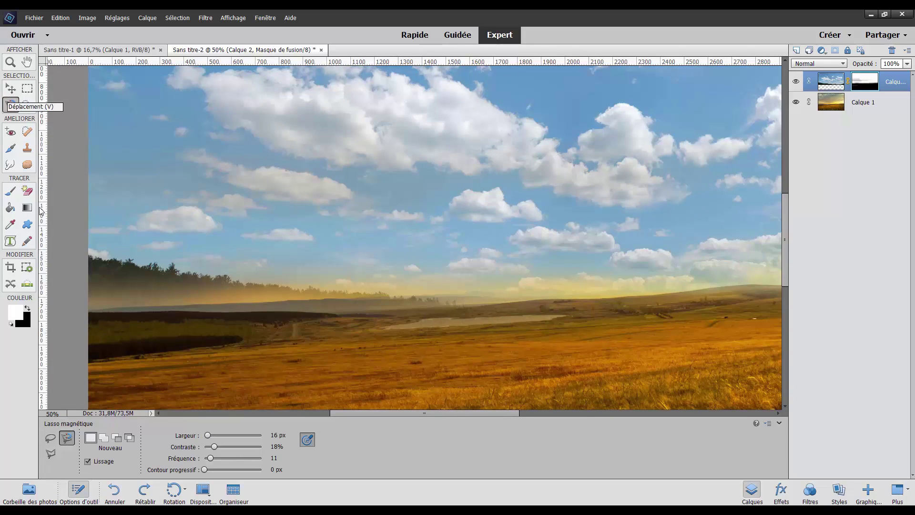
click(50, 438)
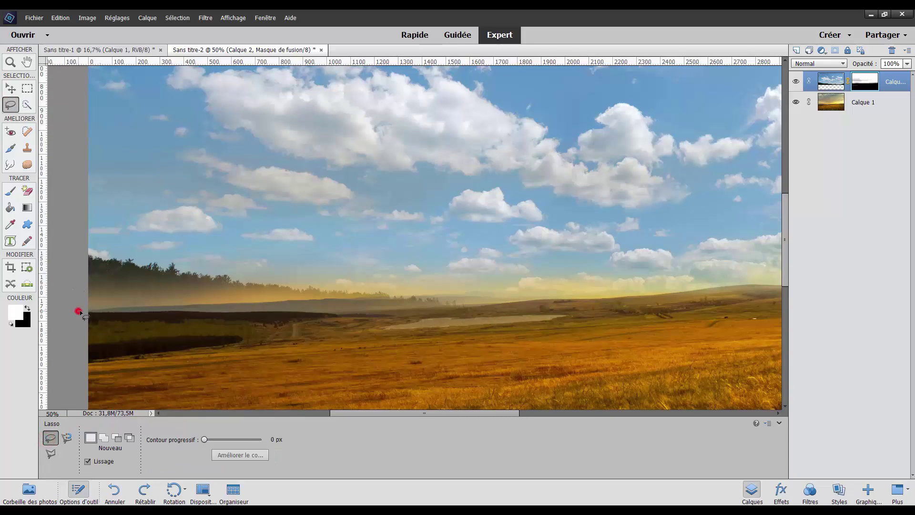
drag(79, 312, 141, 309)
mouse_move(210, 310)
mouse_down()
mouse_move(270, 316)
mouse_move(346, 305)
mouse_up()
drag(446, 293, 460, 263)
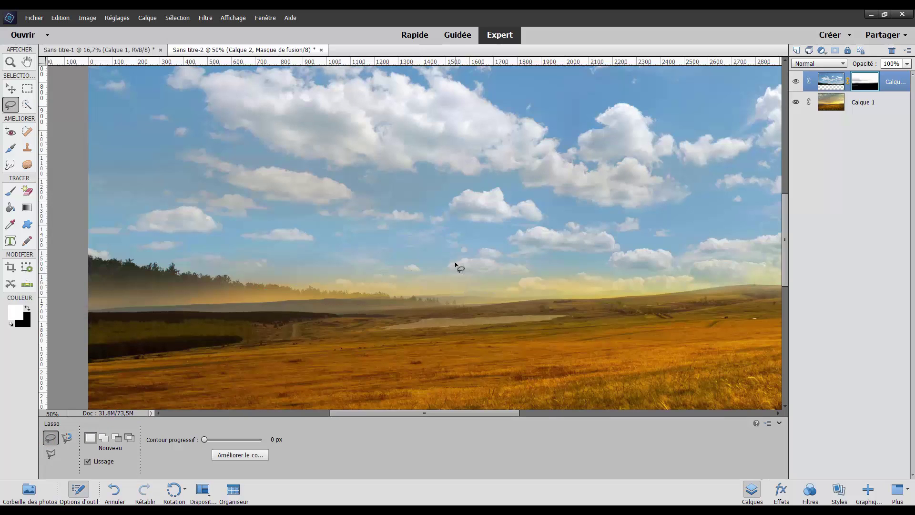
click(75, 298)
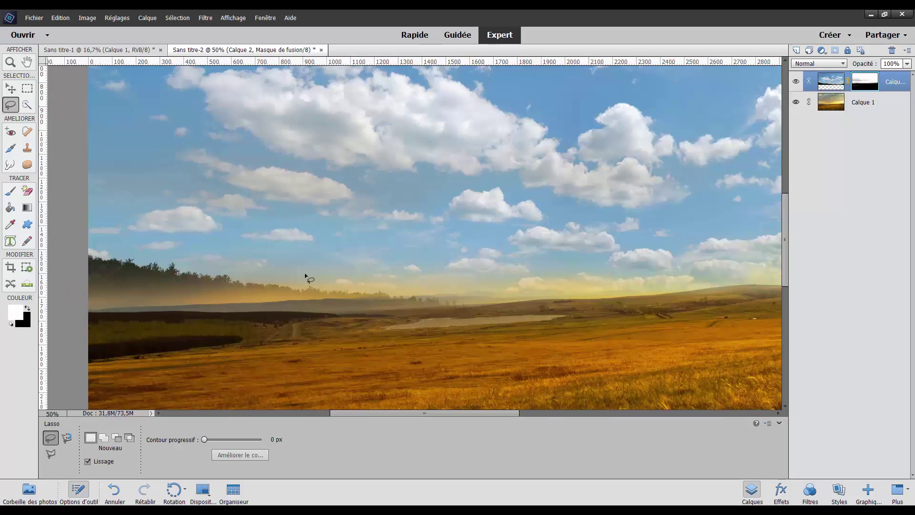
mouse_move(296, 265)
mouse_down()
mouse_move(166, 264)
mouse_move(106, 273)
mouse_move(76, 291)
mouse_up()
drag(123, 314, 95, 286)
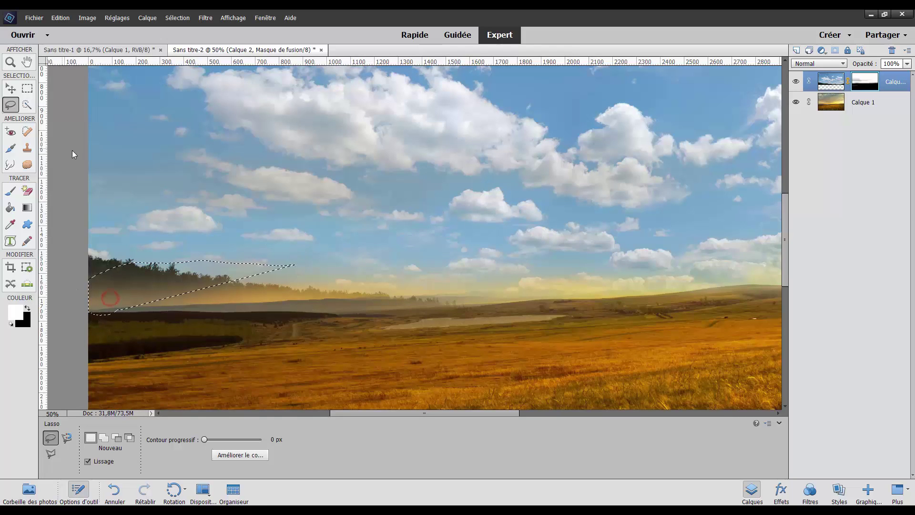
Step: Discard the freehand selection and outline the field below the tree line and horizon with the Polygonal Lasso
key(ctrl+shift+s)
click(423, 304)
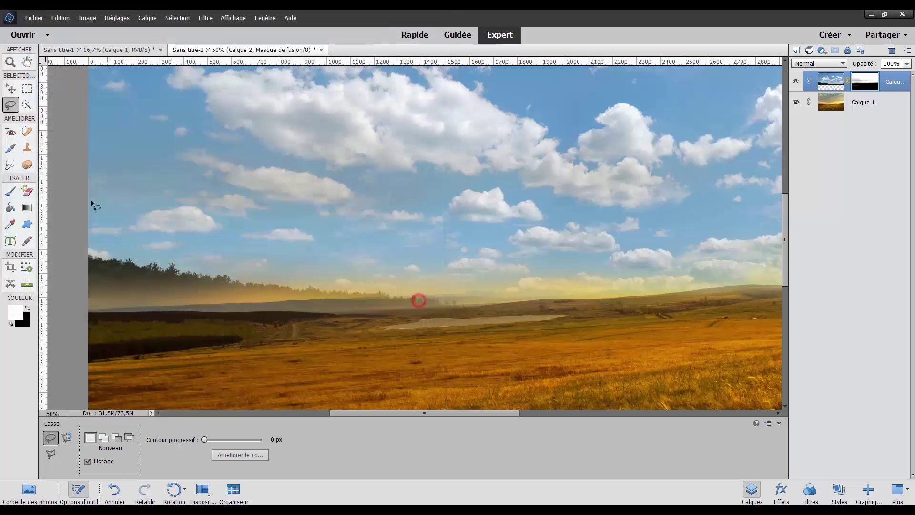
click(50, 453)
click(83, 309)
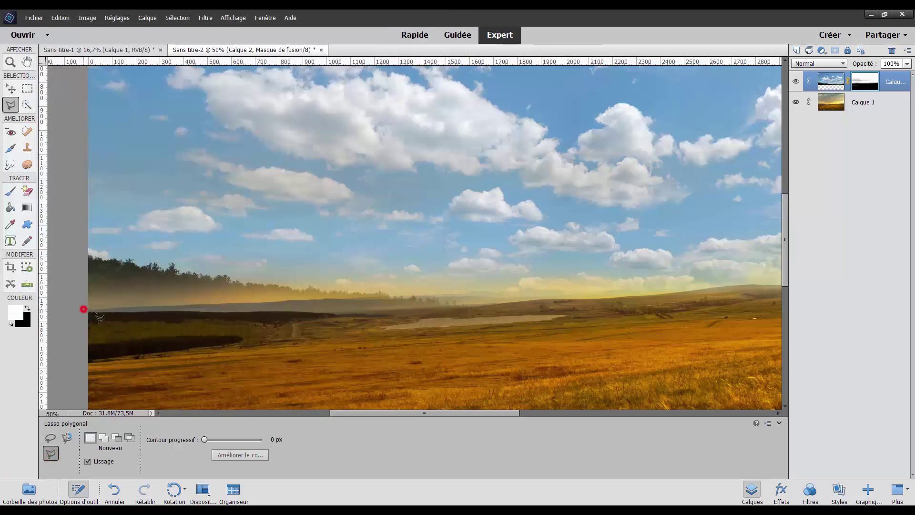
click(176, 306)
click(330, 299)
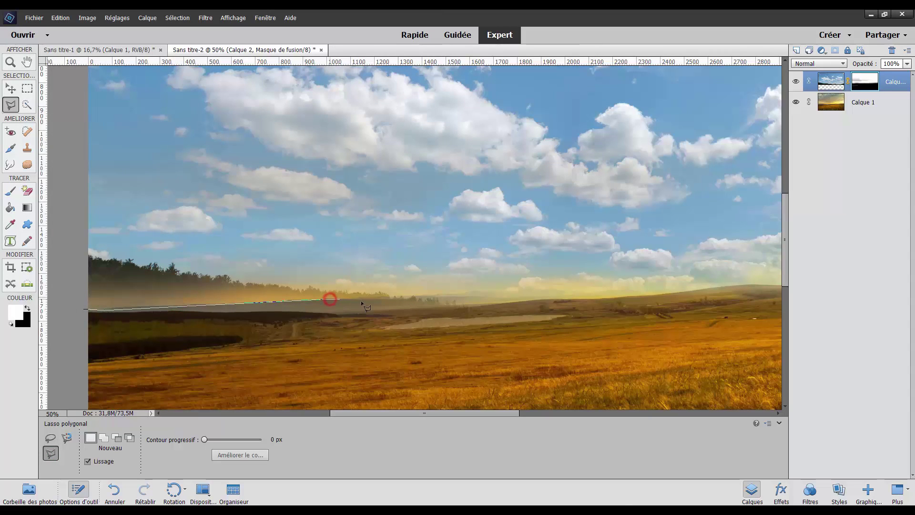
click(391, 298)
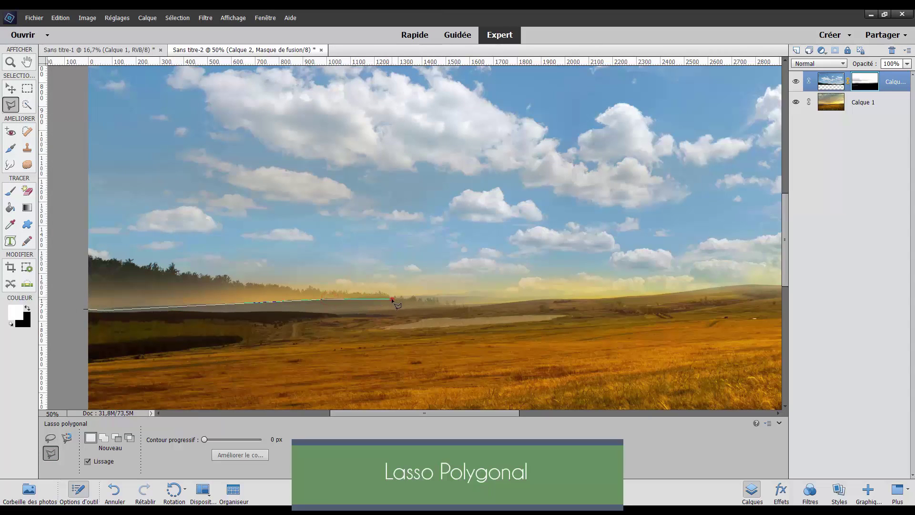
click(438, 298)
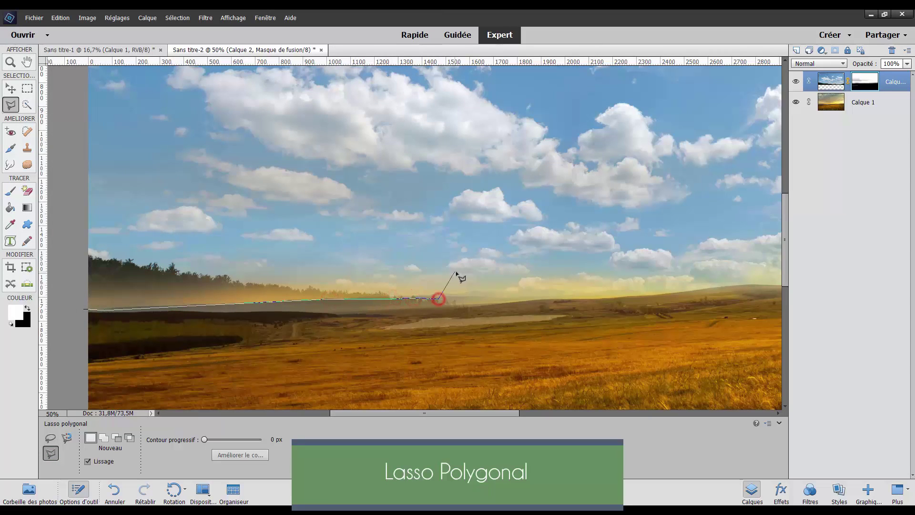
click(592, 294)
click(616, 367)
double_click(68, 379)
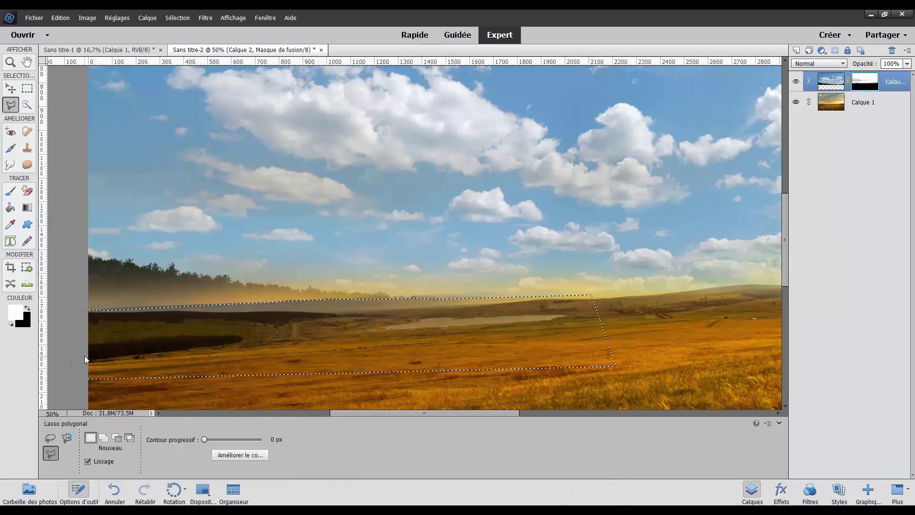
key(x)
key(Delete)
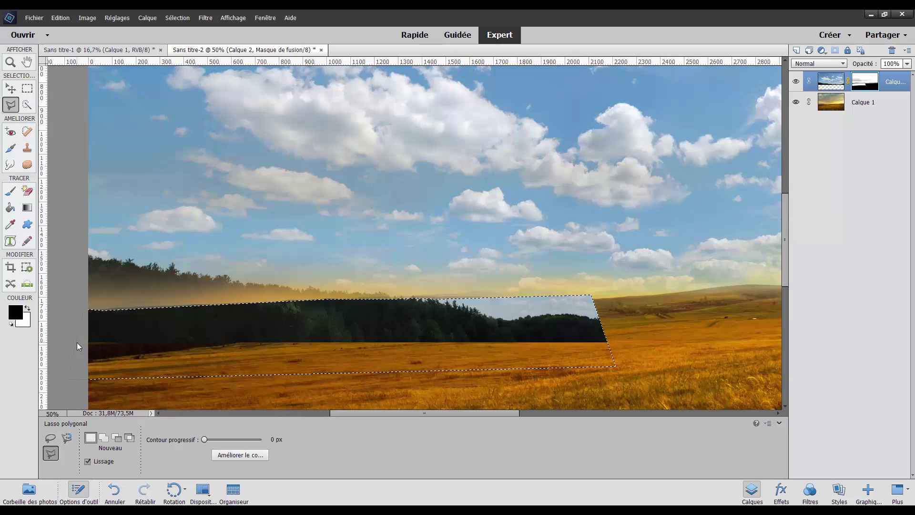
key(ctrl+z)
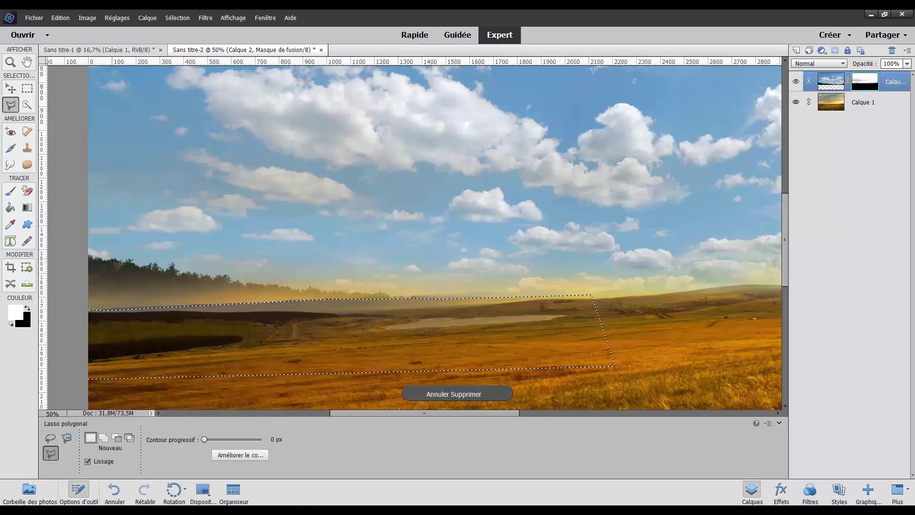
key(ctrl+Tab)
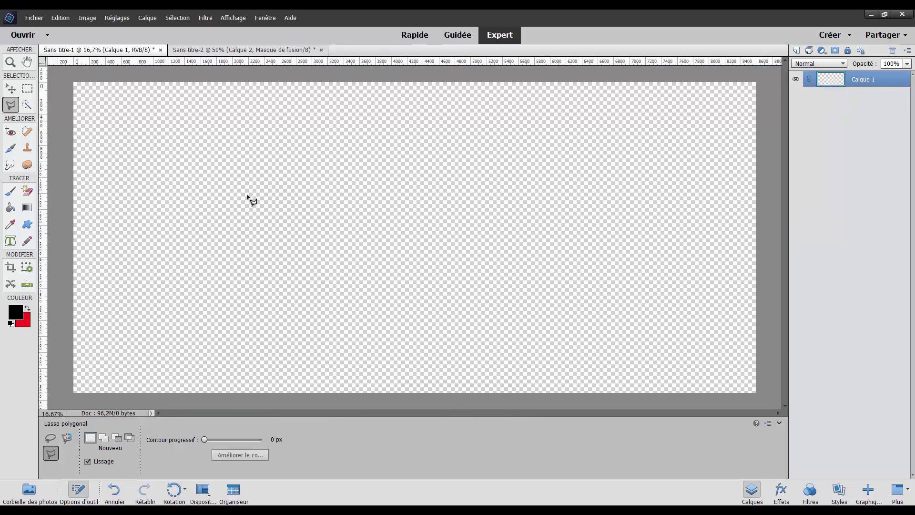
click(244, 49)
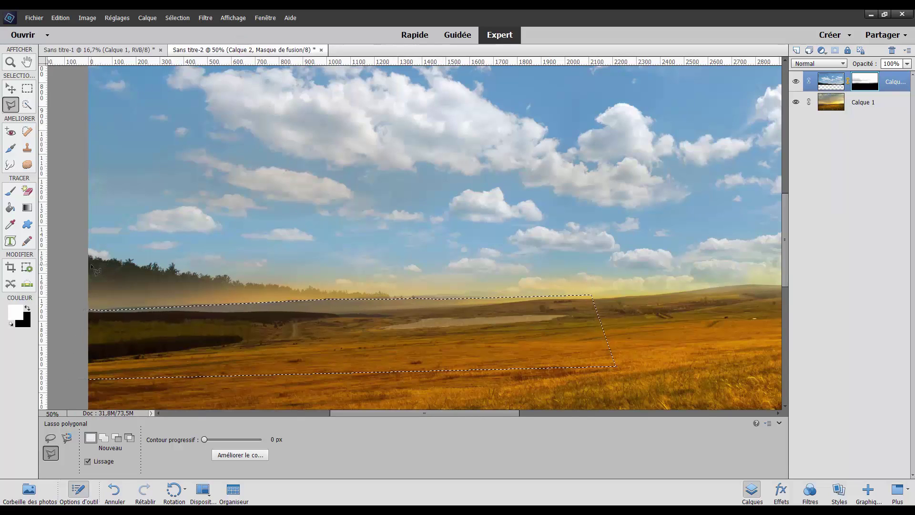
Step: Invert the field selection and prepare a white mask brush at 32% opacity, undoing the stroke made at full opacity
key(ctrl+shift+i)
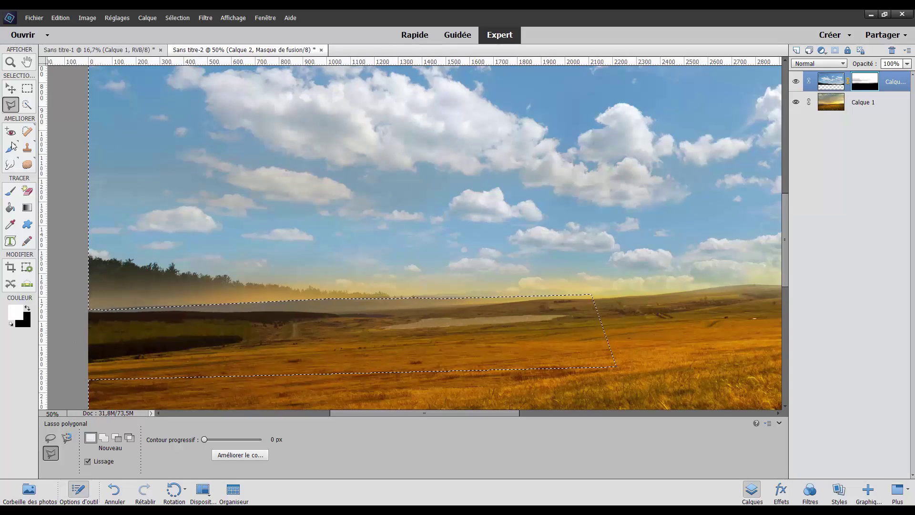
click(12, 196)
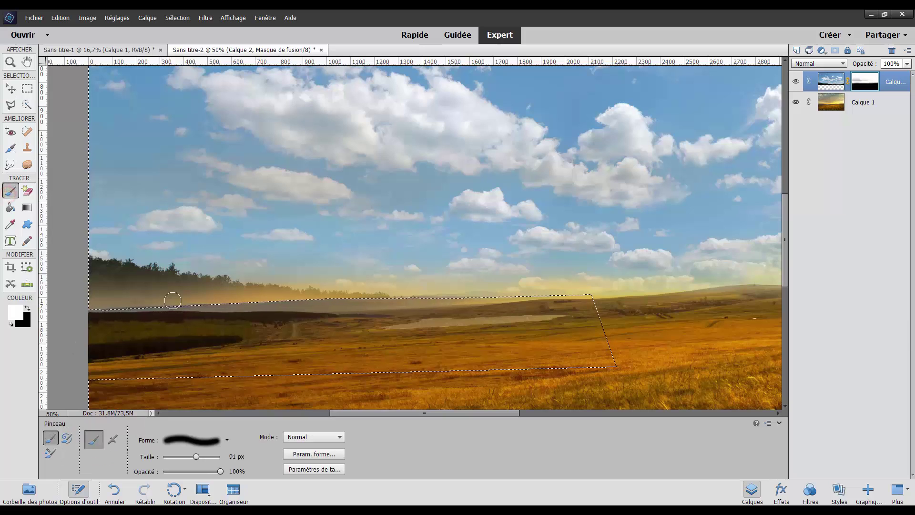
key(ctrl+z)
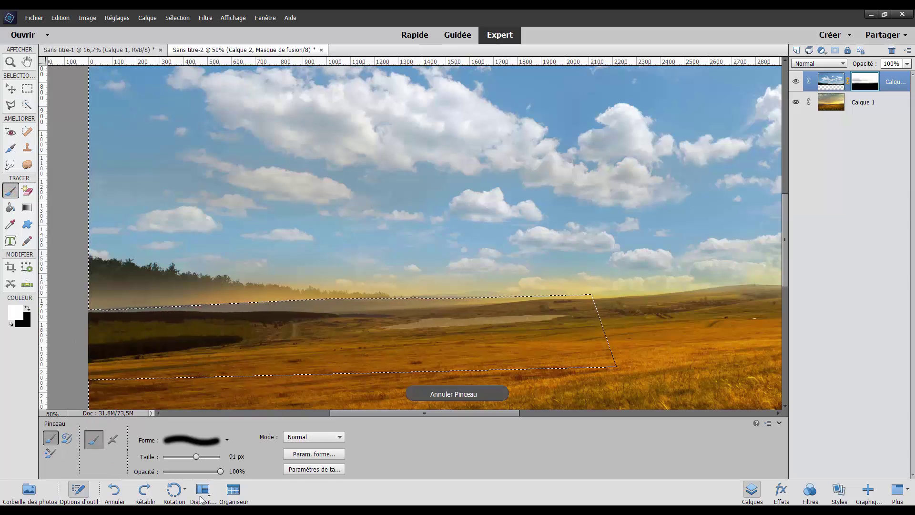
click(182, 472)
click(226, 440)
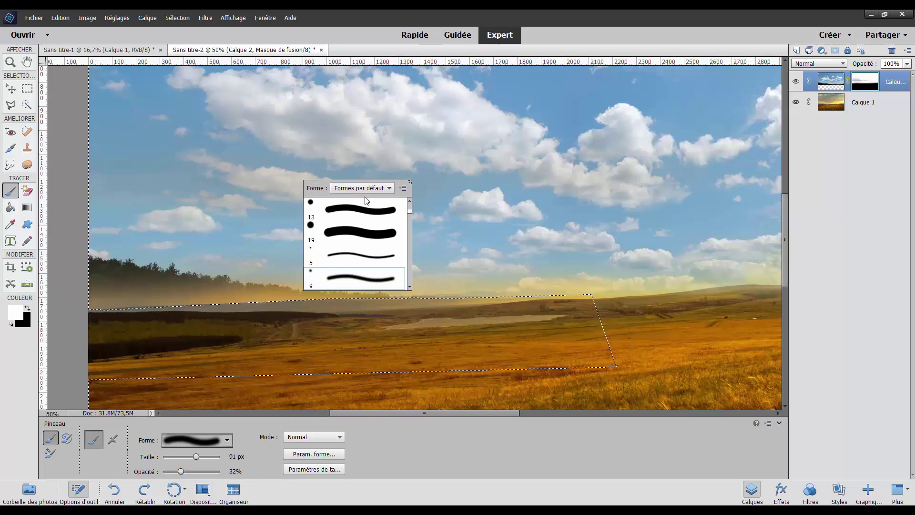
drag(315, 188, 143, 173)
Step: Paint white over the trees on the mask with a 1083 px brush, deselect, and undo the last stroke
drag(199, 459, 211, 458)
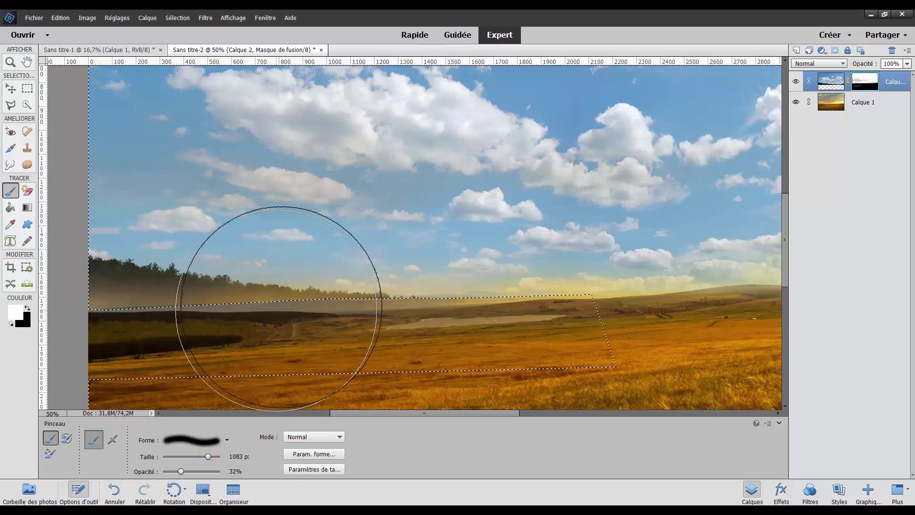
key(ctrl+d)
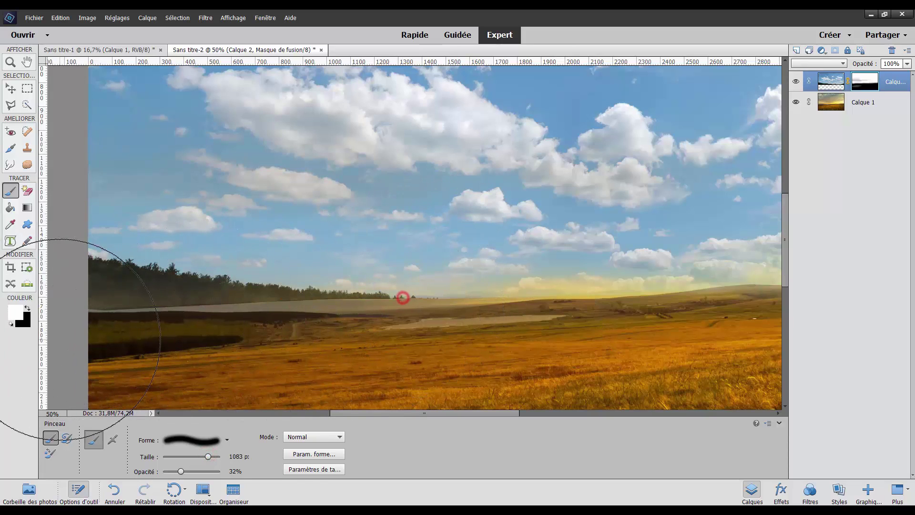
key(ctrl+z)
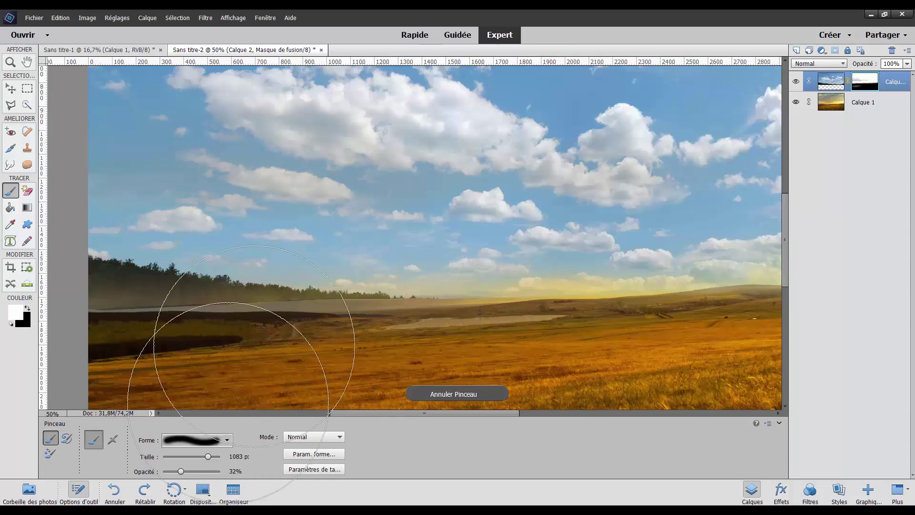
Step: Paint black on the mask along the base of the trees and the horizon with the brush reduced to 592 px
key(x)
right_click(374, 184)
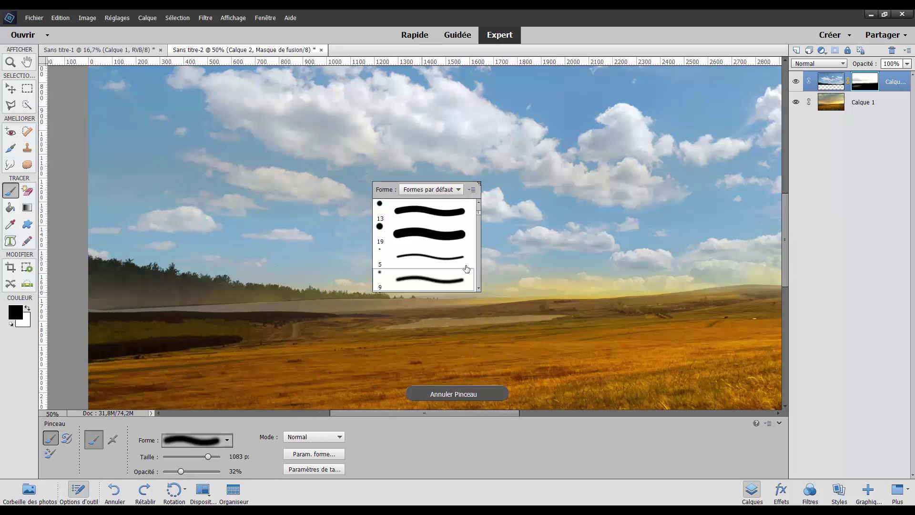
click(195, 456)
drag(200, 456, 204, 456)
drag(77, 330, 445, 317)
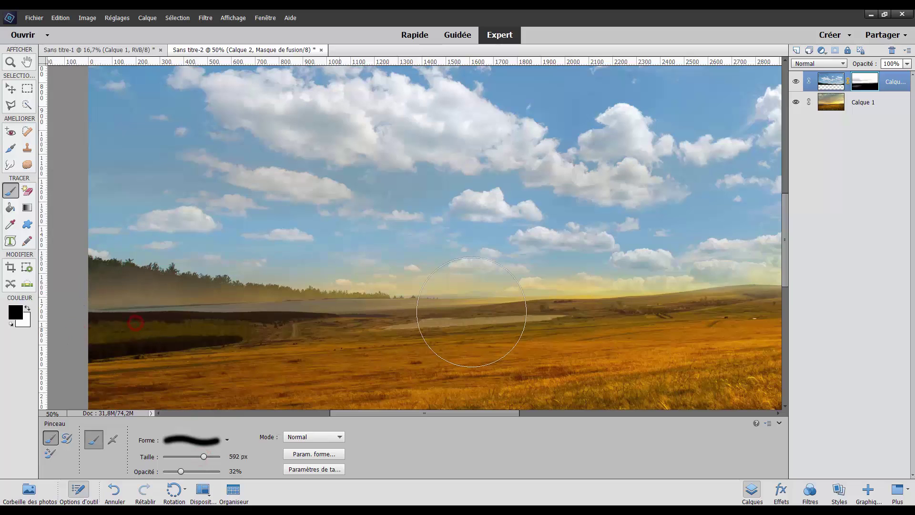
Step: Paint white on the mask along the foot of the tree line with the 592 px brush, undoing the last stroke
key(ctrl+minus)
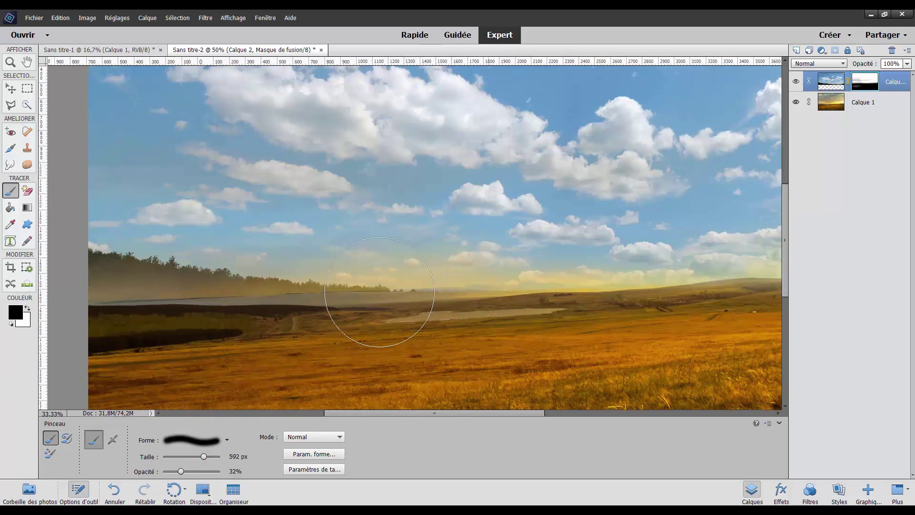
key(ctrl+minus)
key(ctrl+minus)
key(ctrl+plus)
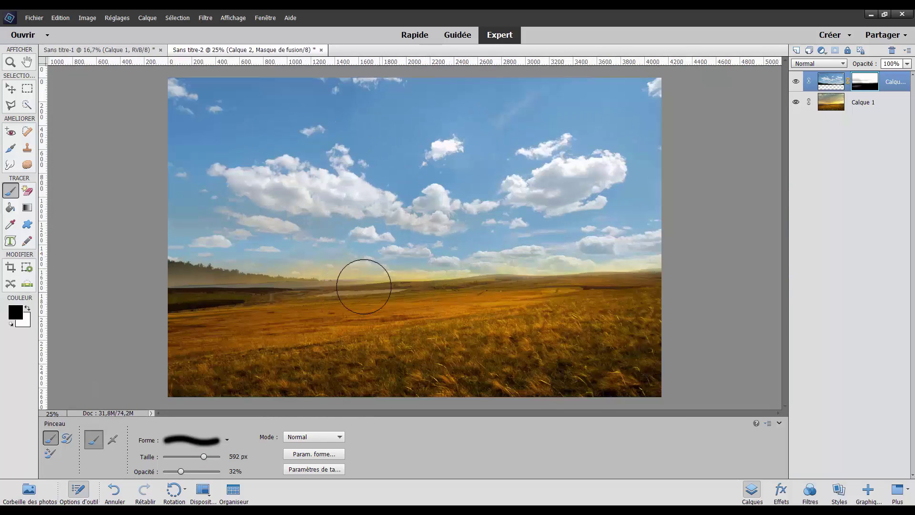
key(x)
drag(182, 301, 357, 292)
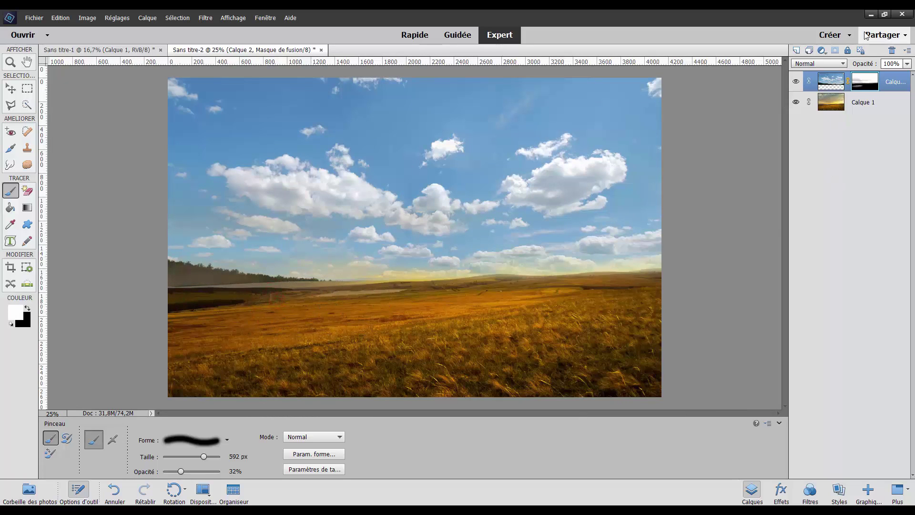
mouse_move(333, 301)
mouse_down()
mouse_move(61, 327)
mouse_move(637, 307)
mouse_up()
key(ctrl+z)
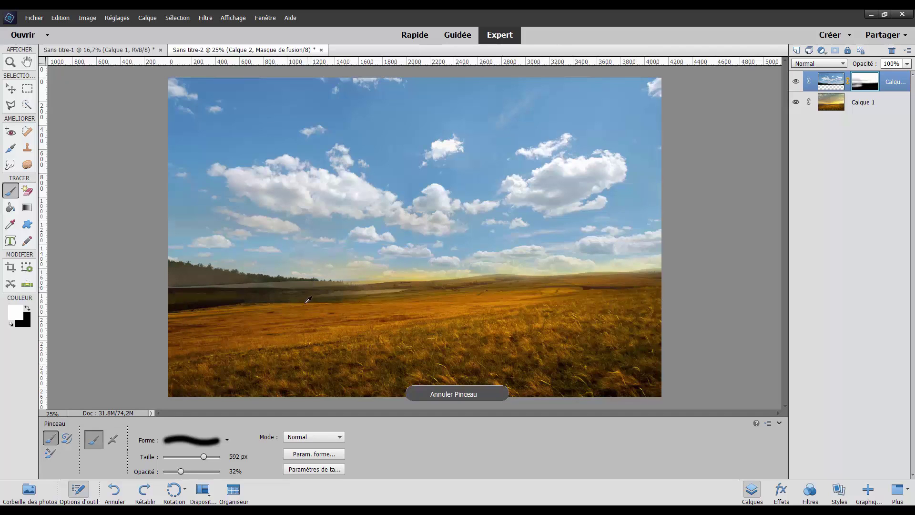
Step: Paint white along the tree line's far end with a 59 px brush, then raise its opacity to 57% and undo the last stroke
key(x)
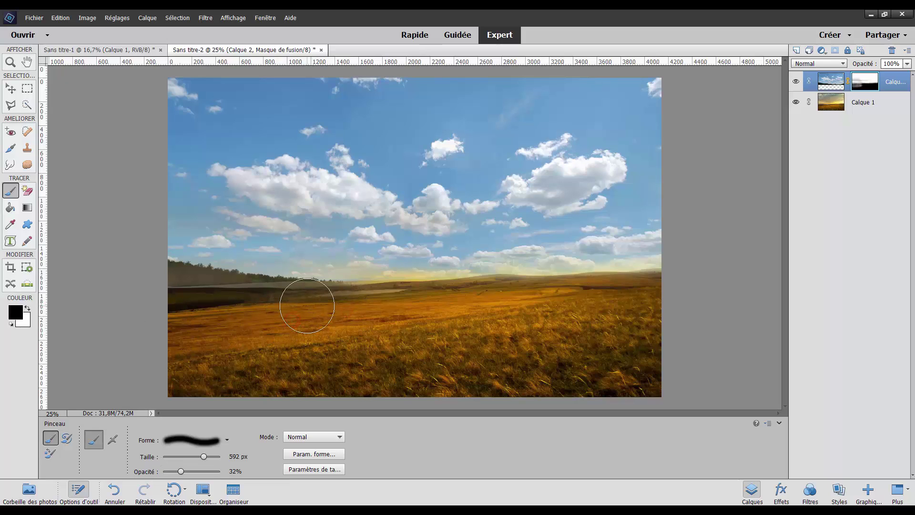
right_click(301, 302)
click(188, 456)
key(x)
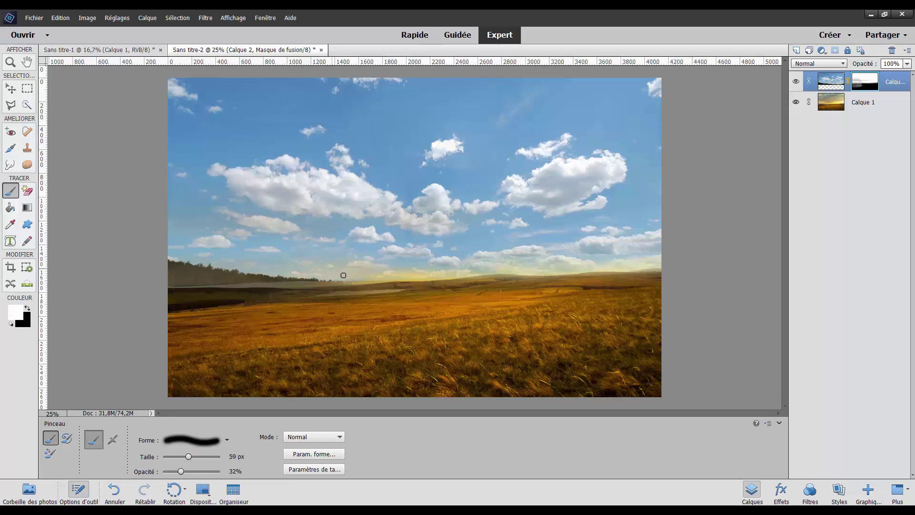
drag(356, 284, 263, 278)
click(195, 471)
drag(319, 282, 286, 282)
key(ctrl+z)
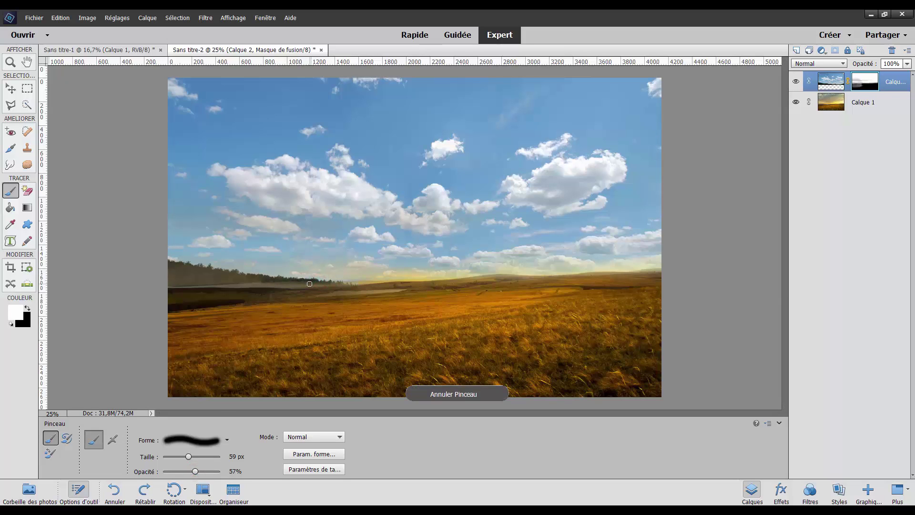
Step: Paint white on the mask along the trees at 57% opacity, reducing the brush from 246 px to 67 px, and undo the last stroke
key(ctrl+plus)
key(ctrl+plus)
right_click(309, 284)
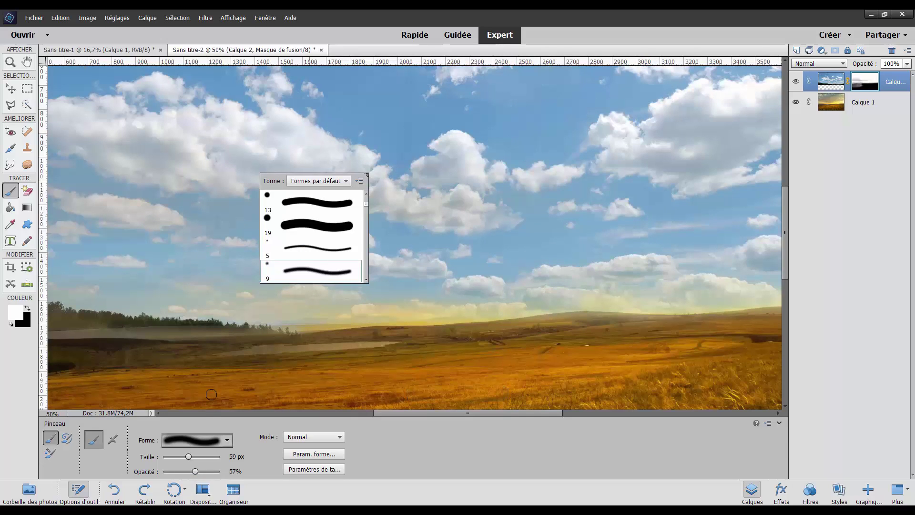
click(199, 458)
drag(207, 334, 363, 297)
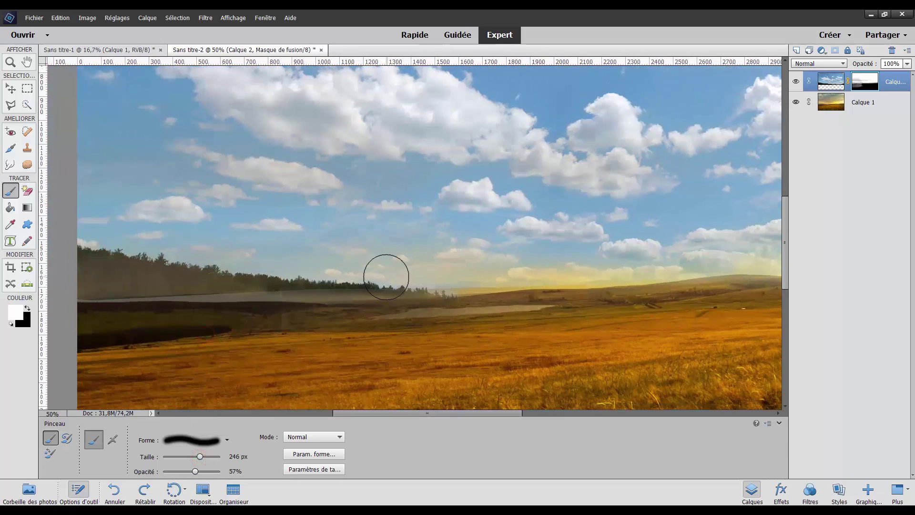
right_click(387, 277)
click(192, 457)
drag(393, 289, 123, 280)
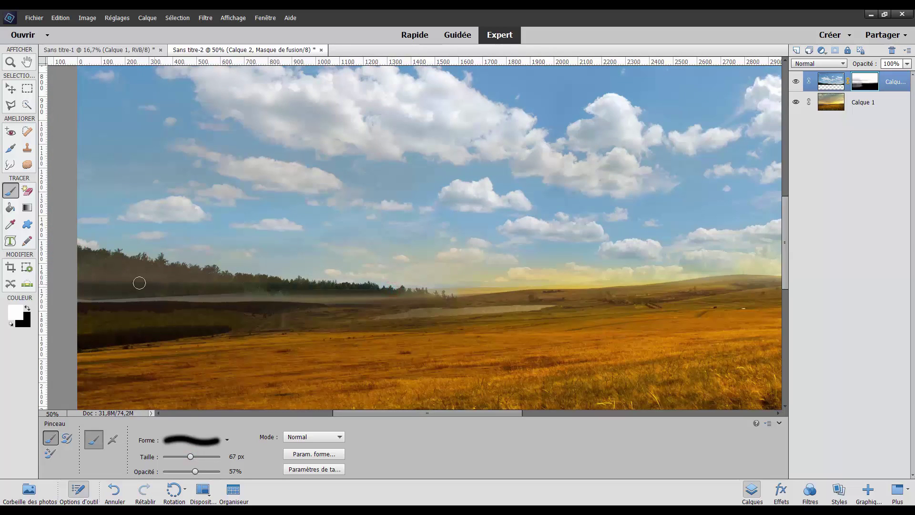
key(ctrl+z)
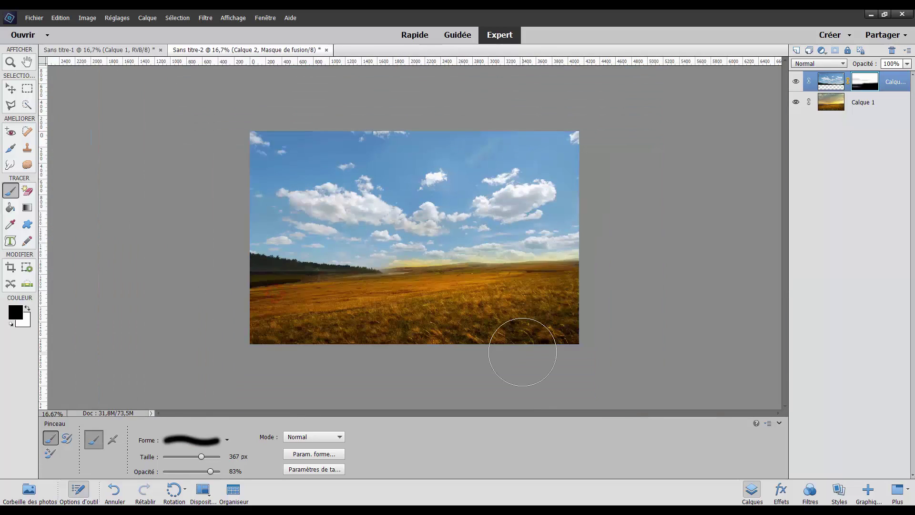
drag(394, 257, 535, 242)
key(ctrl+z)
key(x)
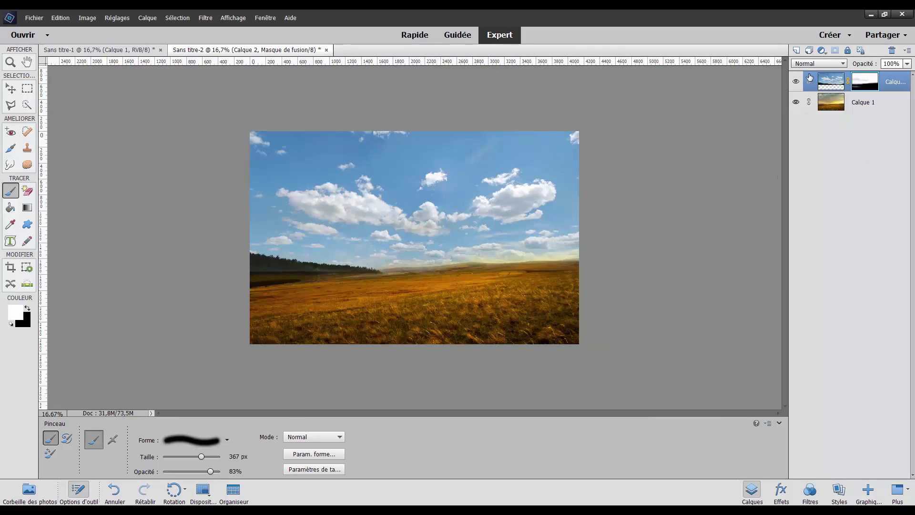
Step: Hide and show the masked sky layer to compare the landscape before and after the replacement
click(795, 83)
click(795, 83)
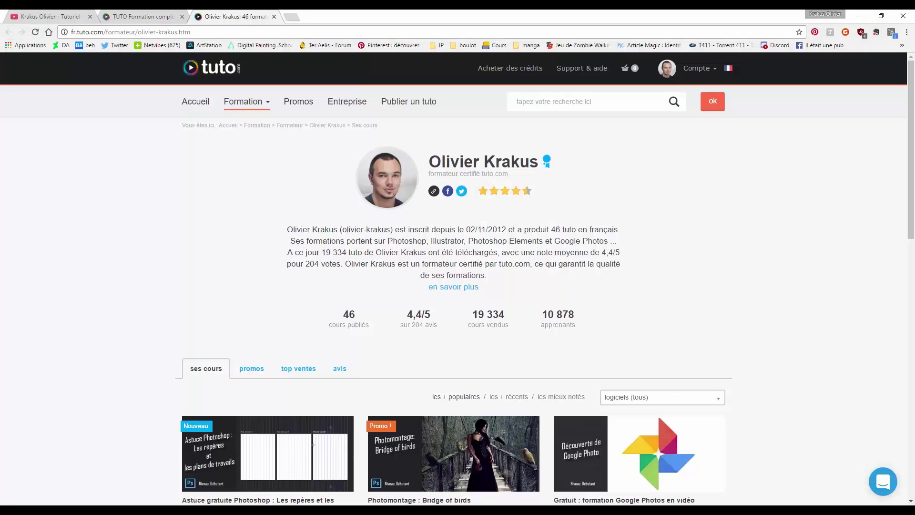
Step: View the instructor's YouTube channel, the Photoshop Elements 15 course page and the instructor's tuto.com profile in the browser
click(42, 13)
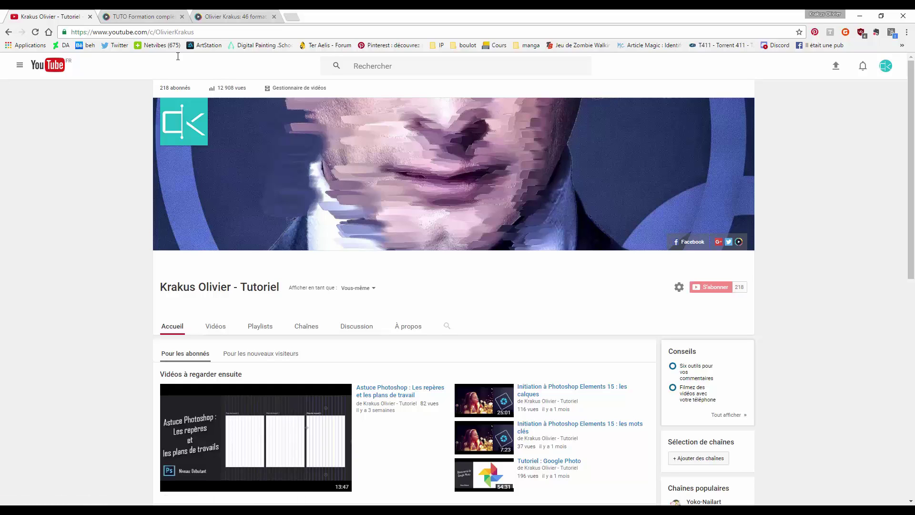
click(136, 17)
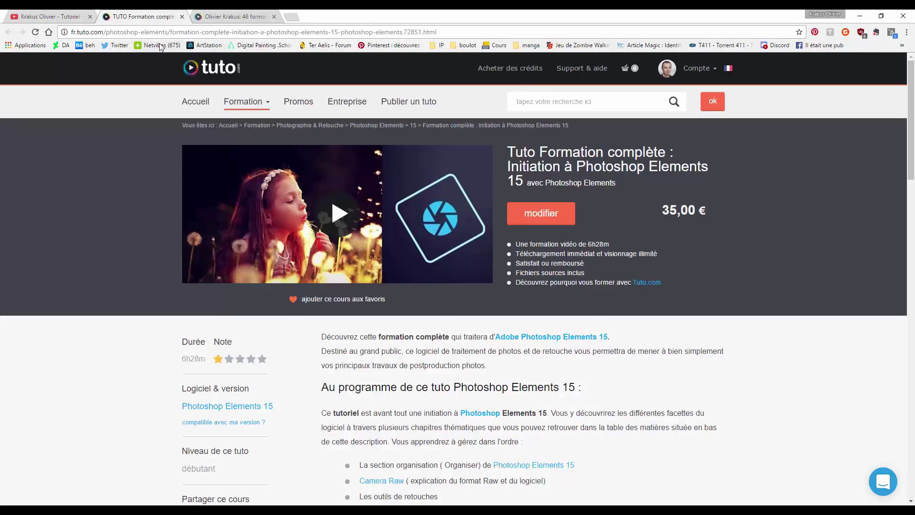
click(213, 16)
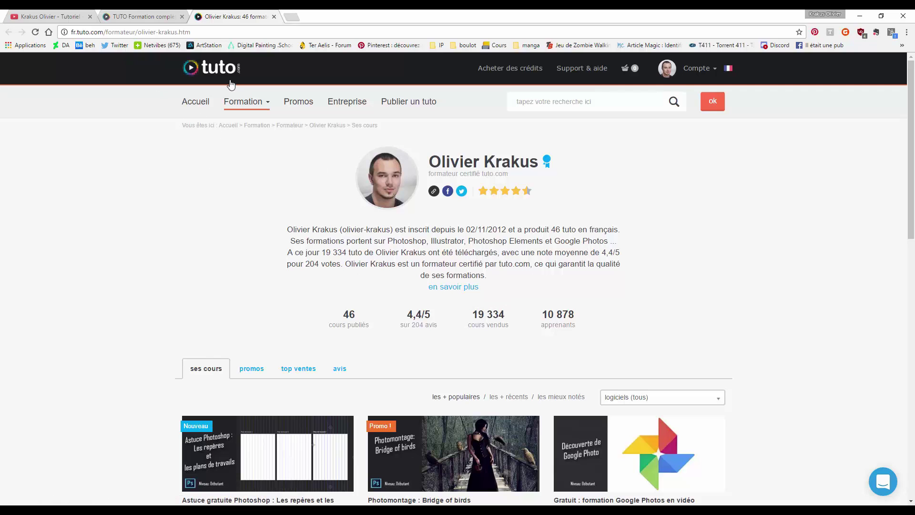
Step: Return to the Photoshop Elements 15 course page and expand the Atelier exercices chapter in its table of contents
click(163, 17)
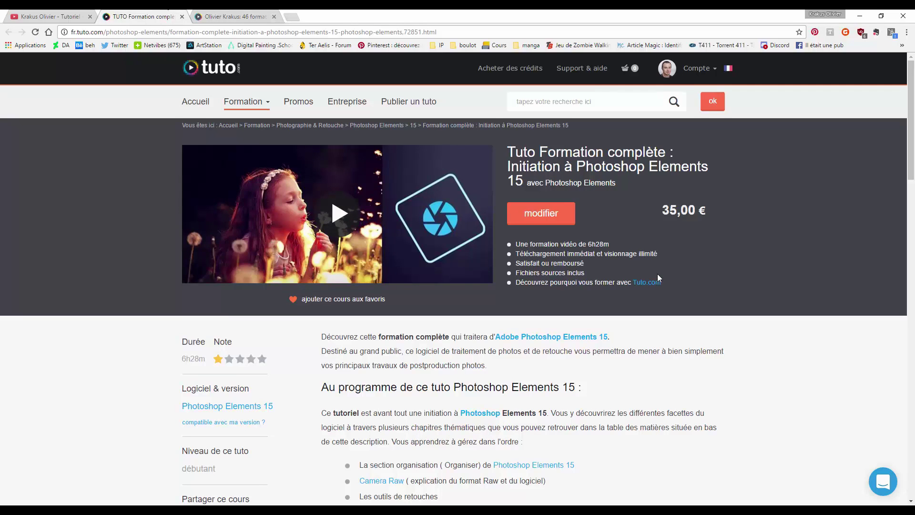
scroll(657, 274, down, 3)
scroll(658, 274, down, 6)
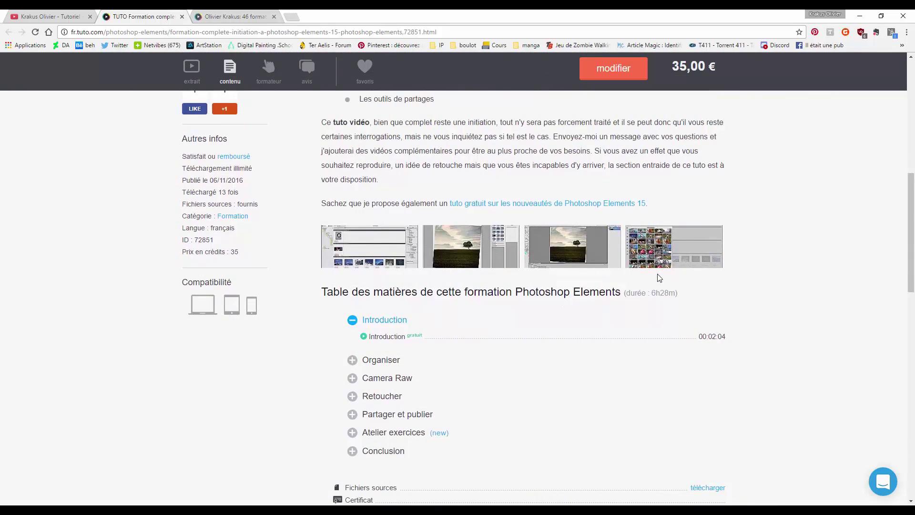
click(355, 435)
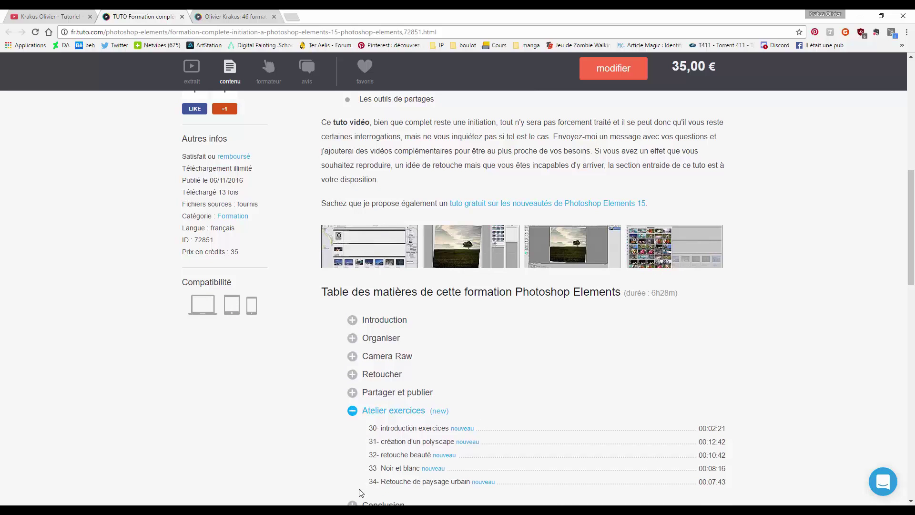